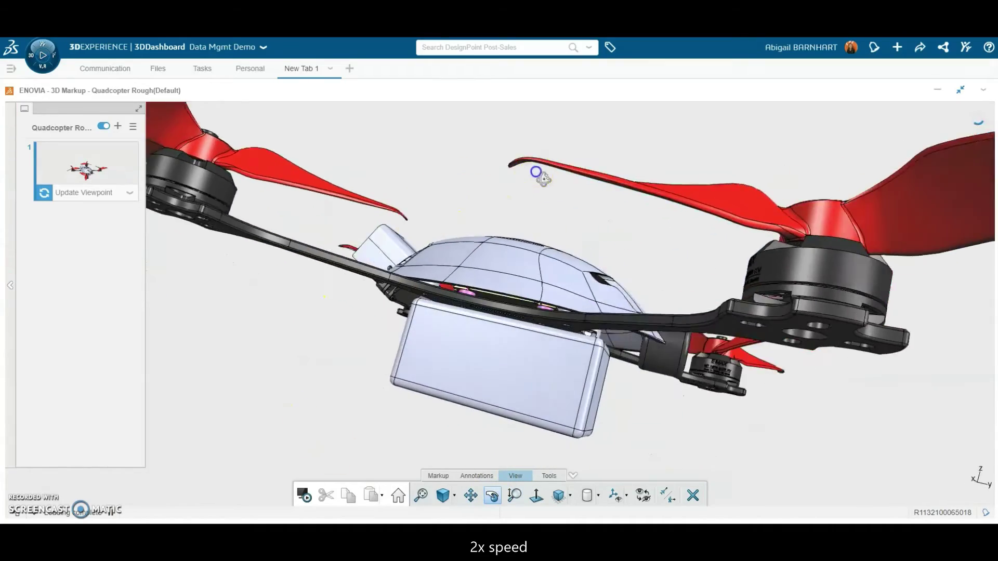
Switch to the front view and measure the 3mm minimum distance, moving its label right.
{"action": "left_click", "coordinate": [568, 496]}
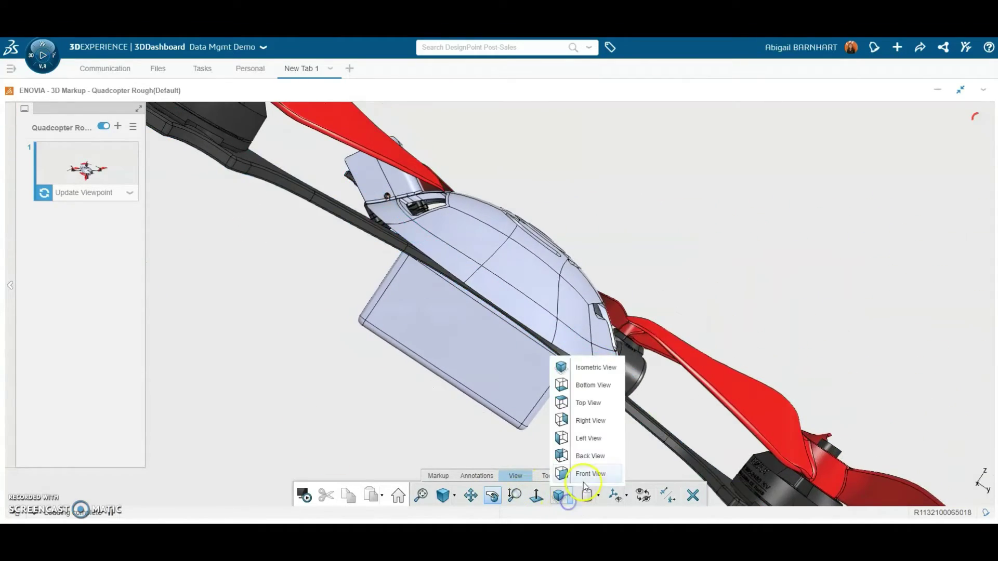
{"action": "left_click", "coordinate": [584, 478]}
{"action": "left_click", "coordinate": [552, 495]}
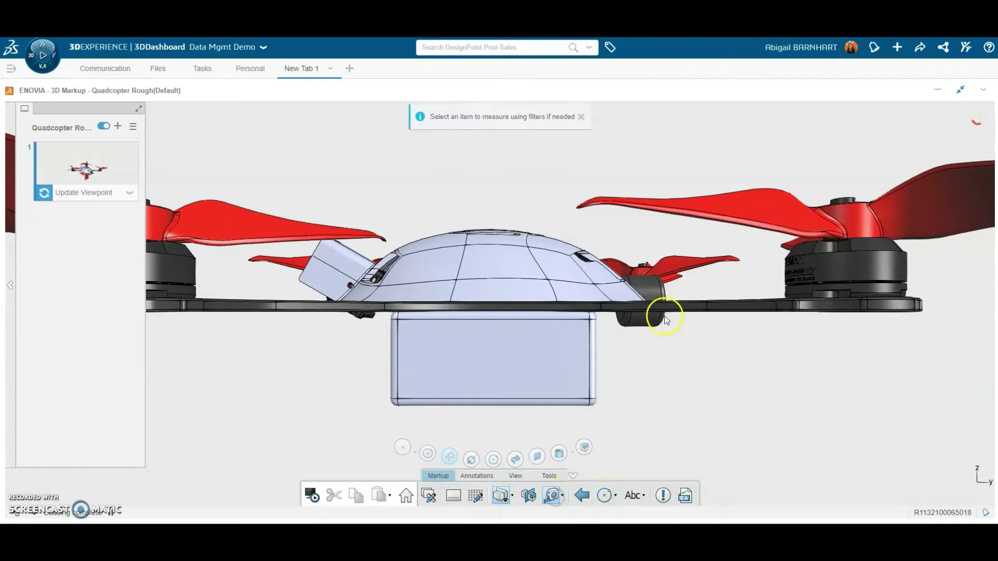
{"action": "left_click", "coordinate": [696, 301]}
{"action": "left_click", "coordinate": [651, 290]}
{"action": "left_click_drag", "start_coordinate": [649, 308], "coordinate": [724, 331]}
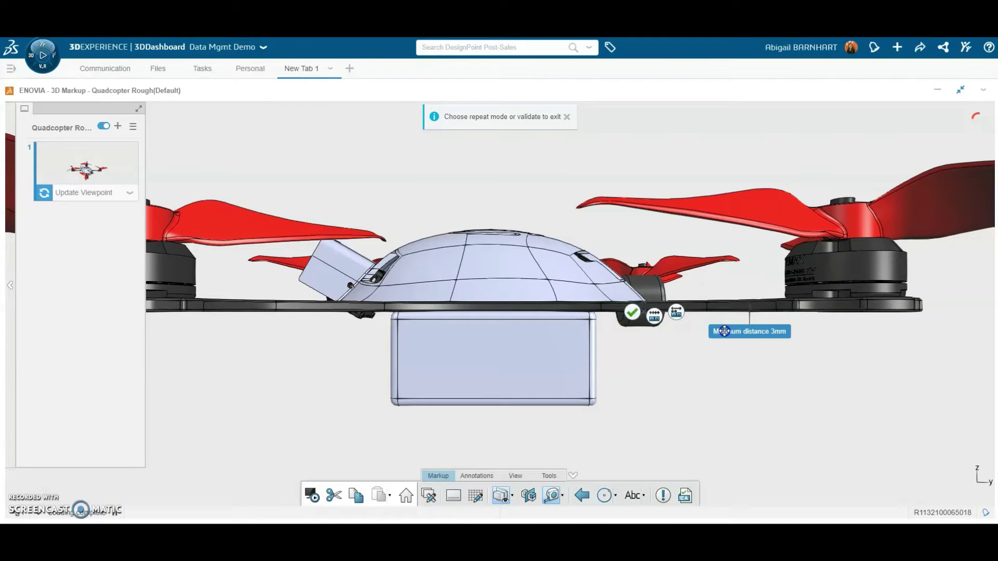
{"action": "left_click", "coordinate": [727, 333]}
Colour the minimum distance label red.
{"action": "left_click", "coordinate": [884, 303]}
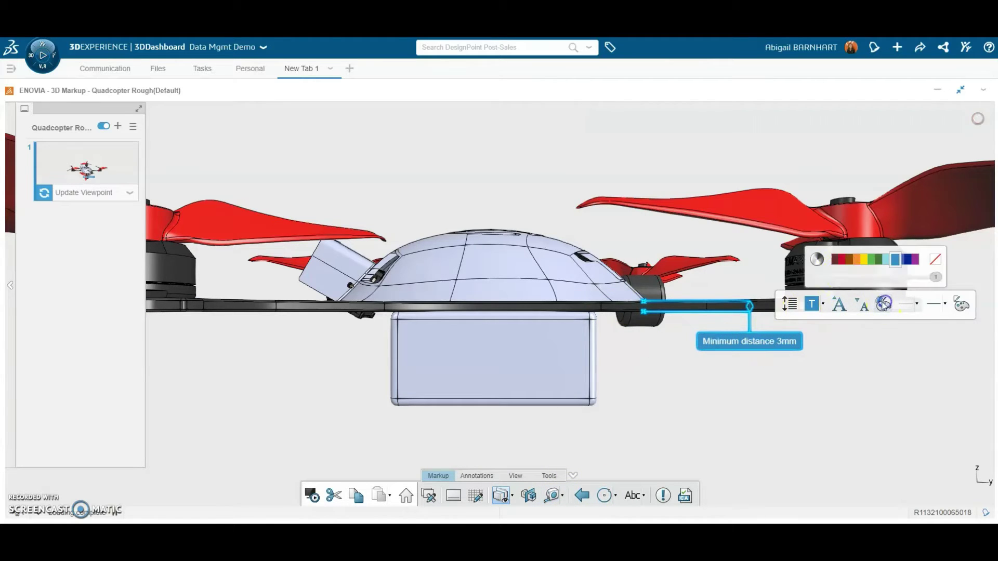
{"action": "left_click", "coordinate": [836, 259]}
{"action": "left_click", "coordinate": [872, 377]}
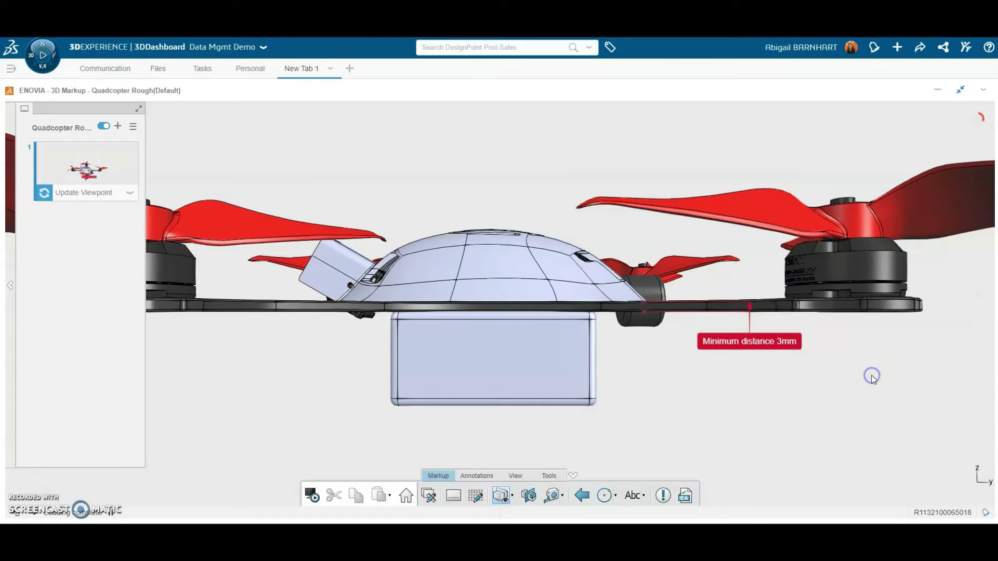
Place a green 'Change thickness to 6mm' note with a leader below the distance label.
{"action": "left_click", "coordinate": [632, 496]}
{"action": "left_click_drag", "start_coordinate": [754, 376], "coordinate": [734, 362]}
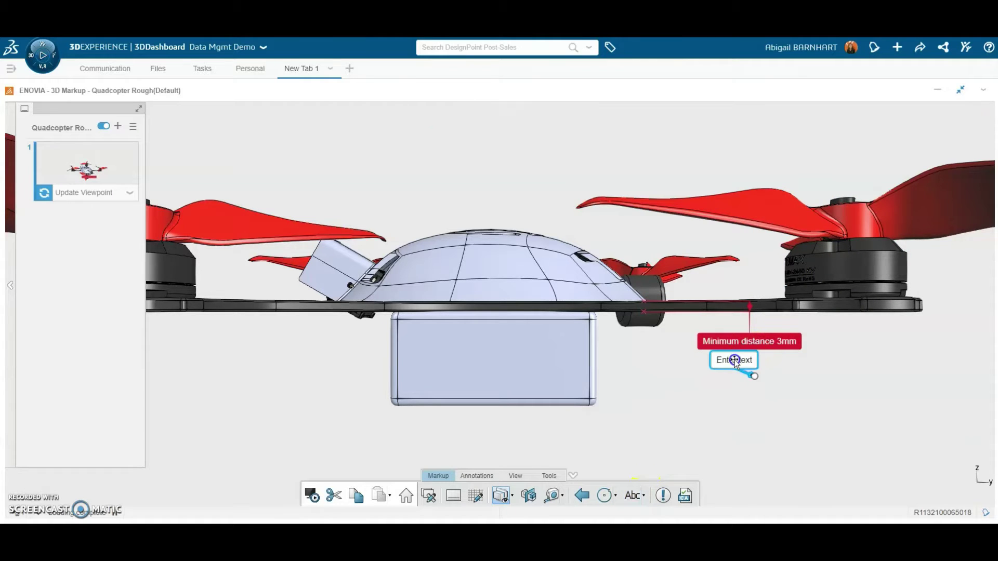
{"action": "type", "text": "Change thickness to 6mm"}
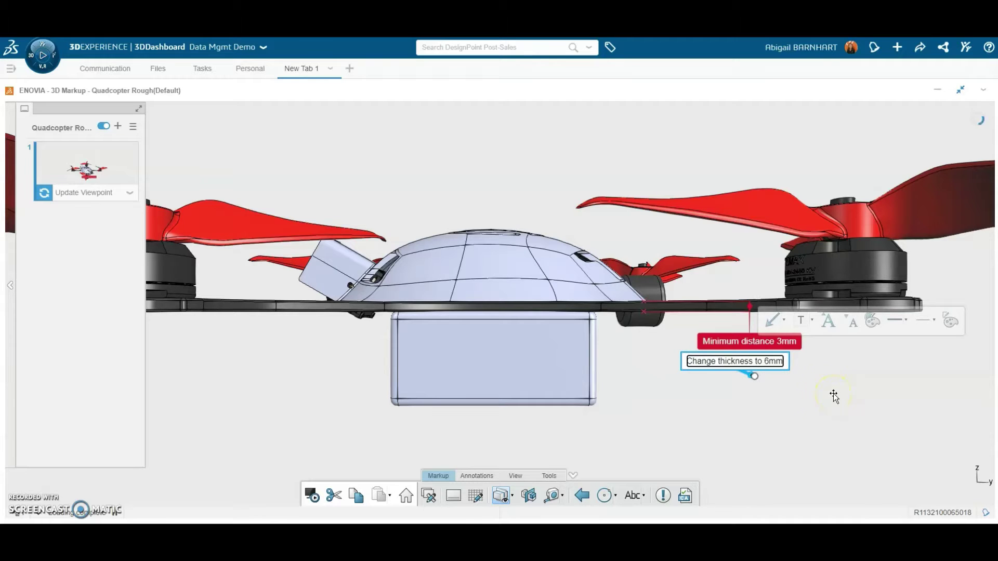
{"action": "left_click_drag", "start_coordinate": [735, 365], "coordinate": [825, 394]}
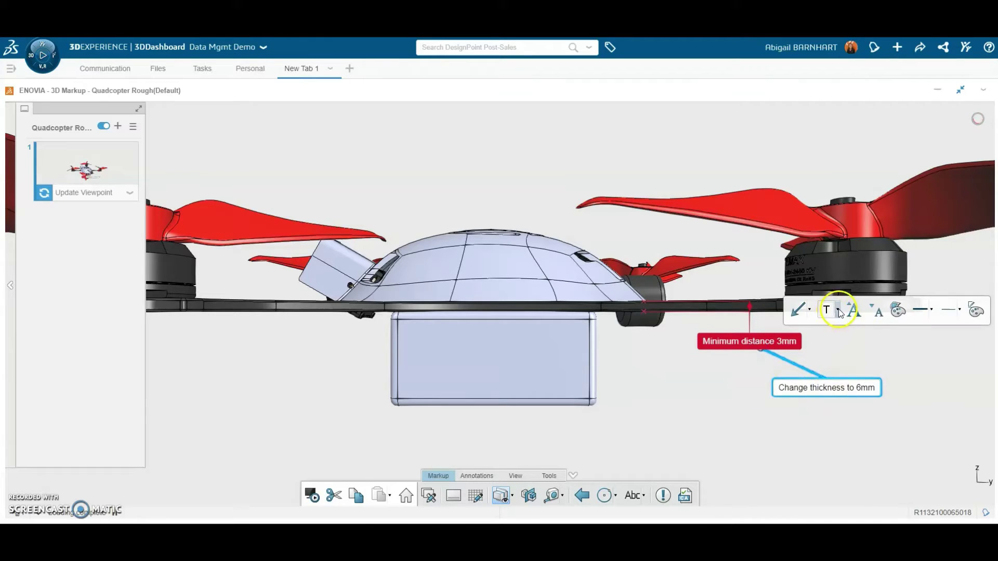
{"action": "left_click", "coordinate": [830, 309]}
{"action": "left_click", "coordinate": [882, 265]}
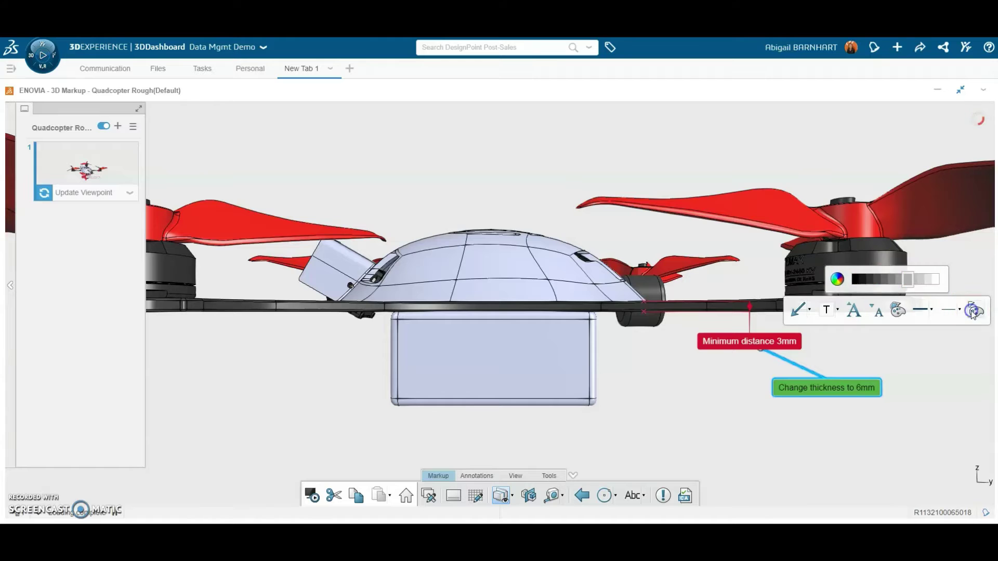
{"action": "left_click", "coordinate": [908, 489]}
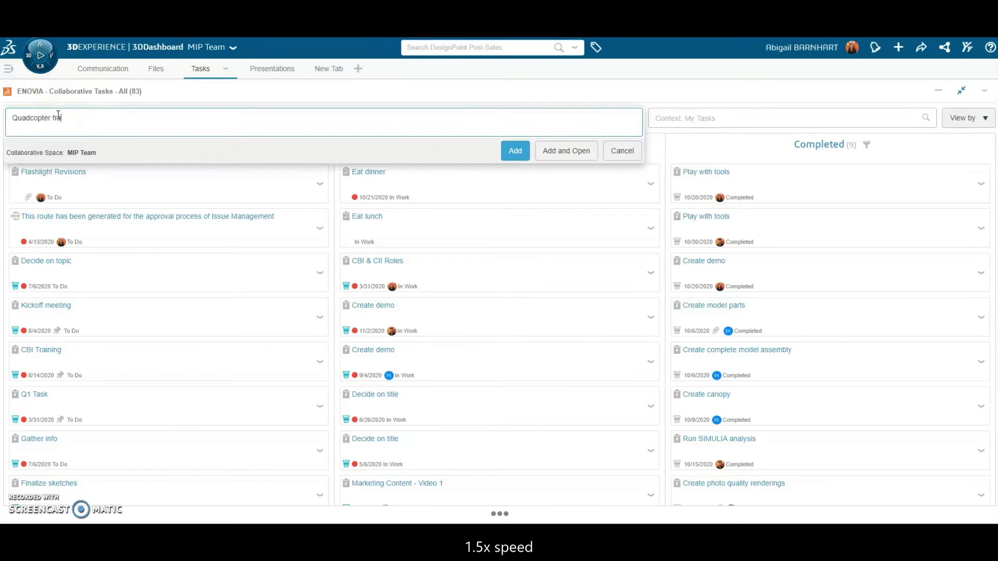
Create the Quadcopter frame revision task with a description and finish date Nov 06, 2020.
{"action": "left_click", "coordinate": [568, 154]}
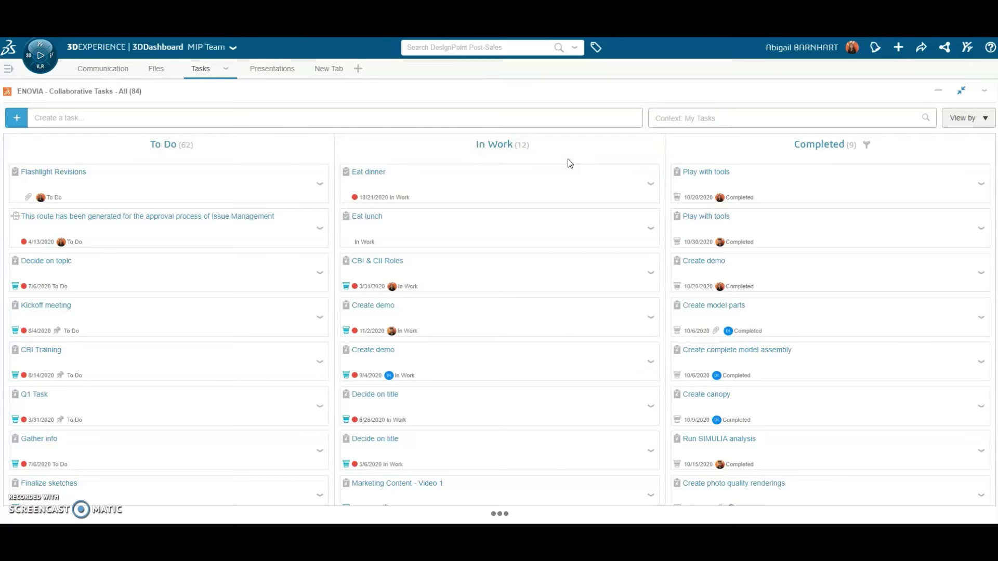
{"action": "left_click", "coordinate": [338, 249]}
{"action": "type", "text": "Se a"}
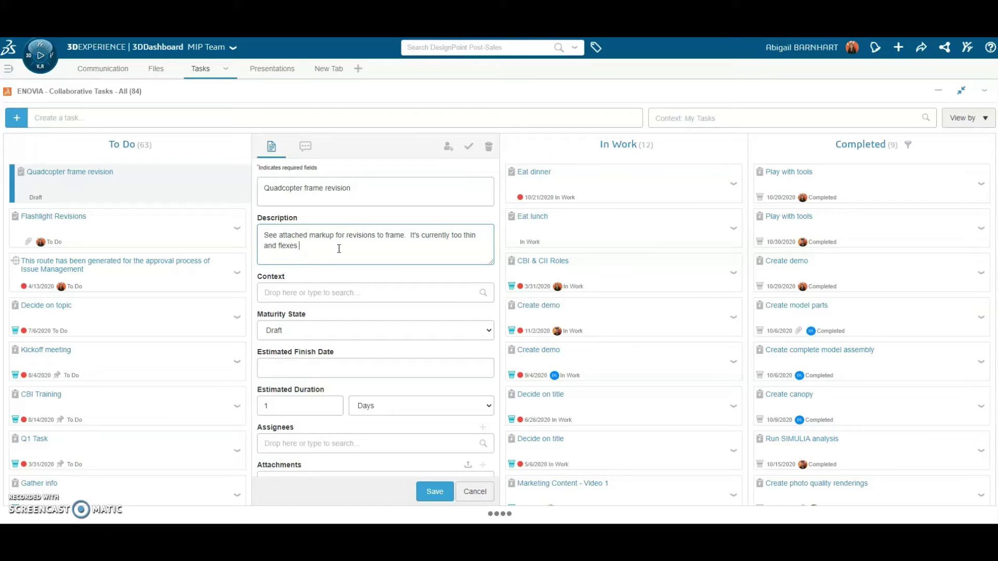
{"action": "scroll", "coordinate": [363, 297], "scroll_direction": "down", "scroll_amount": 2}
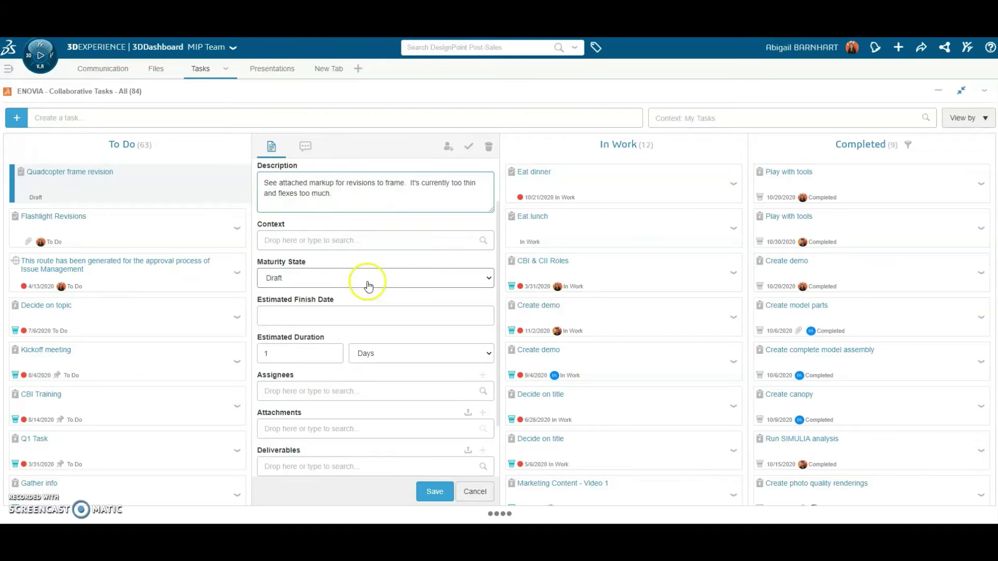
{"action": "left_click", "coordinate": [368, 271]}
{"action": "left_click", "coordinate": [363, 316]}
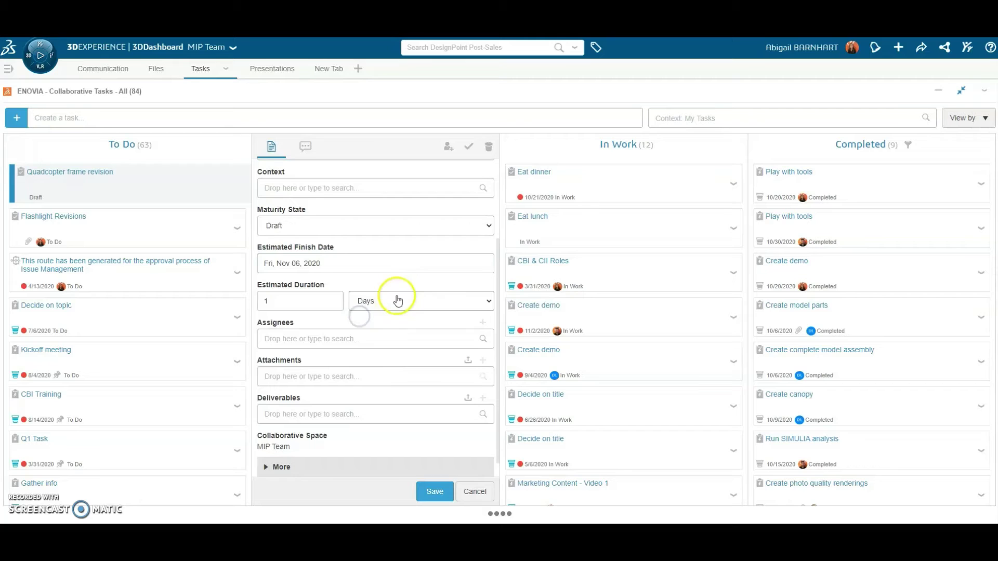
{"action": "scroll", "coordinate": [406, 286], "scroll_direction": "down", "scroll_amount": 1}
Assign the task to a teammate, attach Quadcopter Rough Markup.jpg, and save it.
{"action": "left_click", "coordinate": [360, 324]}
{"action": "type", "text": "david"}
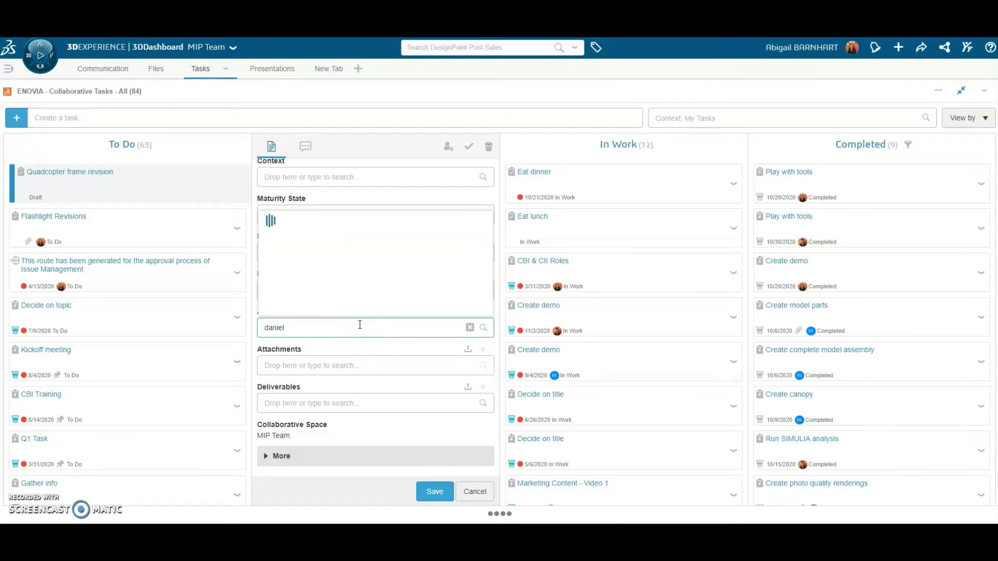
{"action": "left_click", "coordinate": [347, 361]}
{"action": "left_click", "coordinate": [463, 361]}
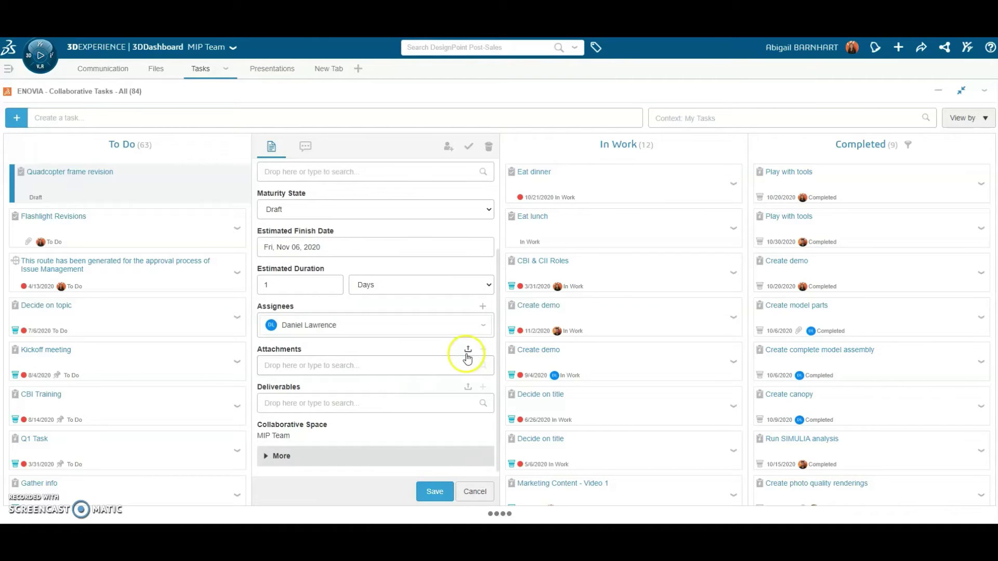
{"action": "left_click_drag", "start_coordinate": [413, 352], "coordinate": [379, 363]}
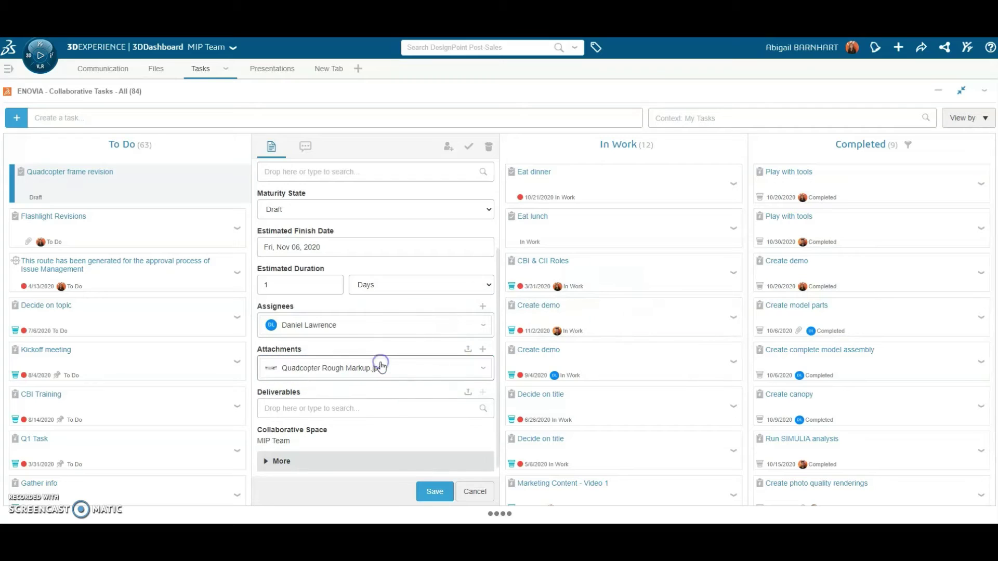
{"action": "left_click", "coordinate": [435, 492]}
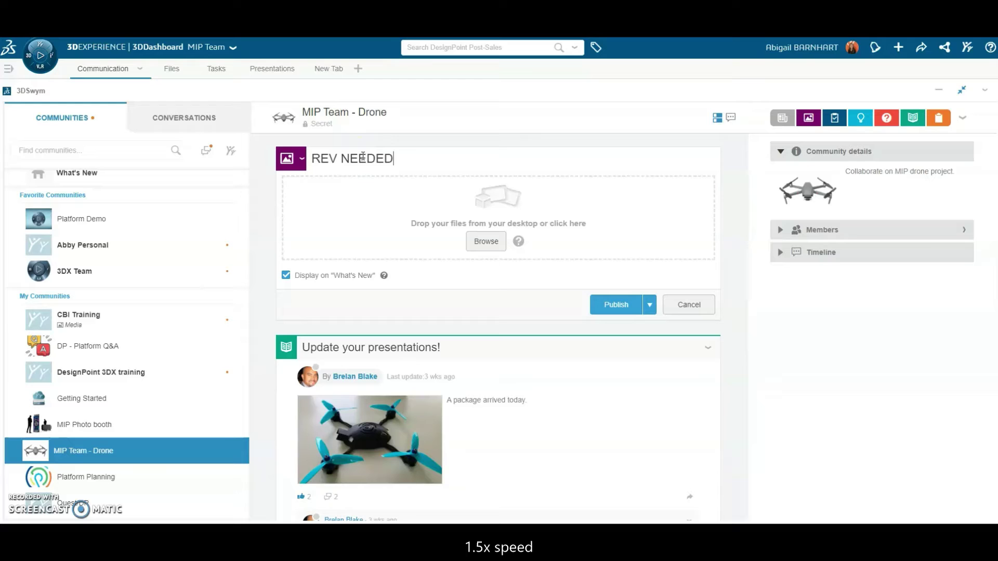
Publish a 'REV NEEDED on frame' post with the markup image attached.
{"action": "type", "text": "on frame"}
{"action": "left_click_drag", "start_coordinate": [831, 252], "coordinate": [537, 237]}
{"action": "left_click", "coordinate": [613, 355]}
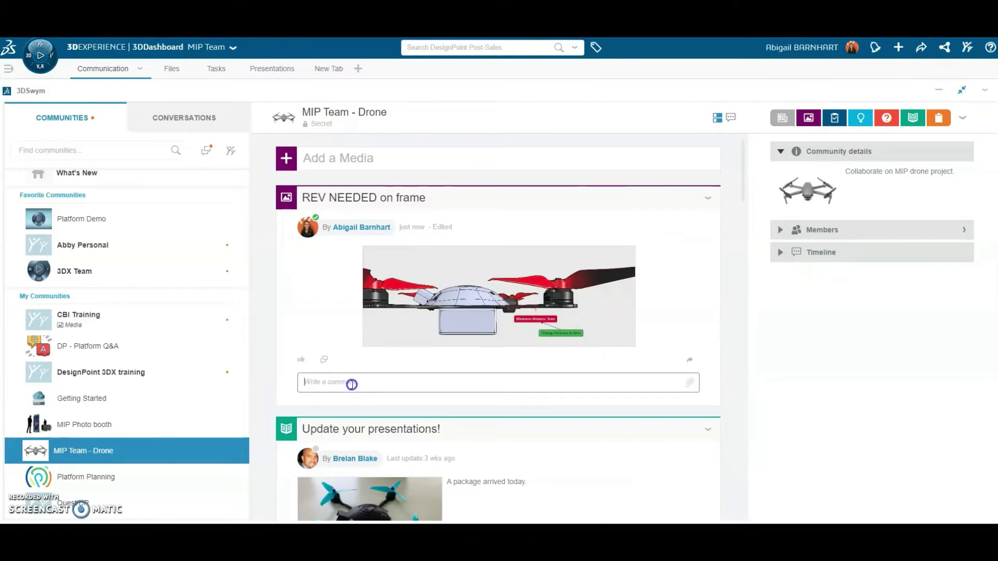
Comment on the post mentioning a teammate: 'Please make changes and update task assigned'.
{"action": "left_click", "coordinate": [353, 384]}
{"action": "type", "text": "@daniel"}
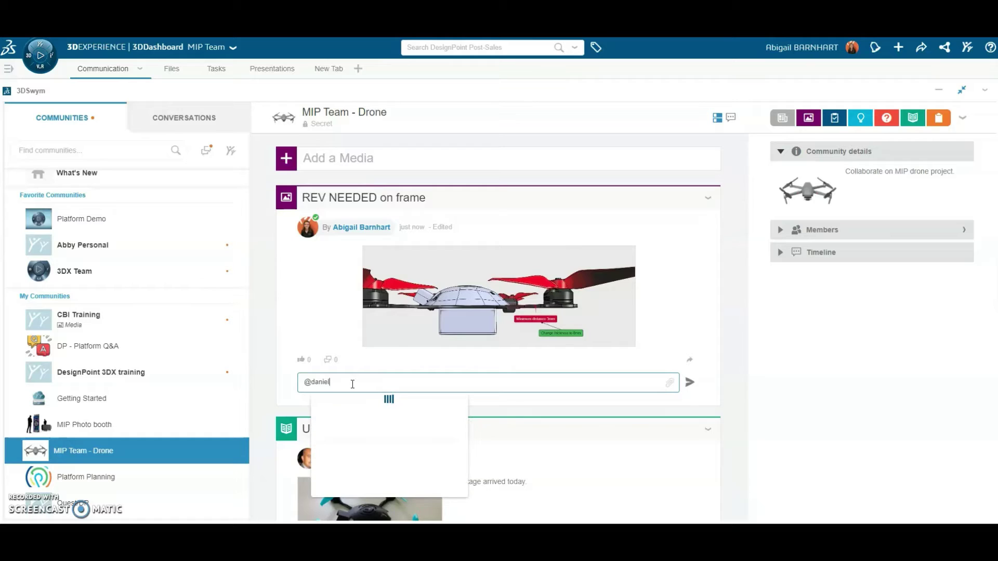
{"action": "left_click", "coordinate": [353, 403]}
{"action": "type", "text": "Plea"}
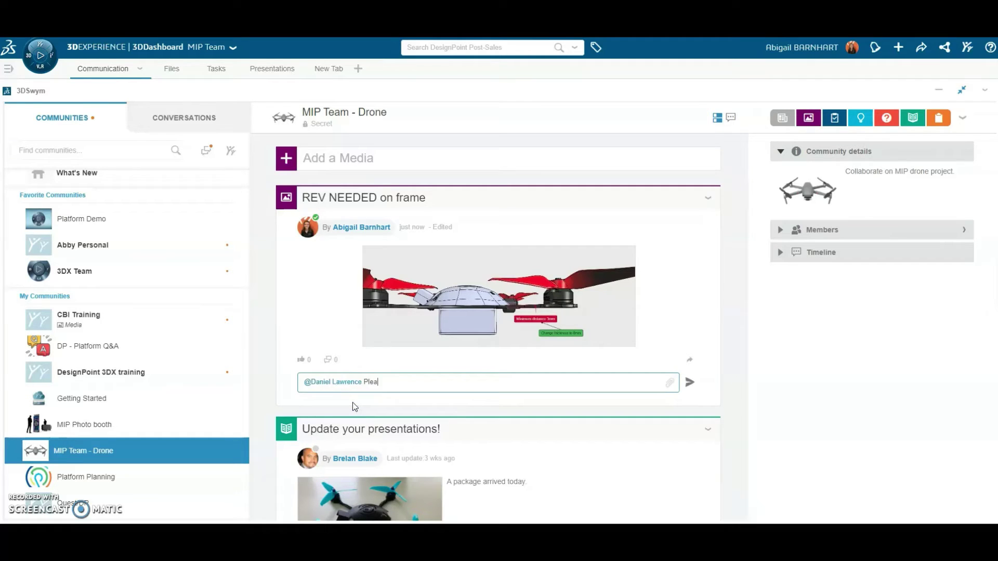
{"action": "type", "text": "se make changes and update task assigned to you."}
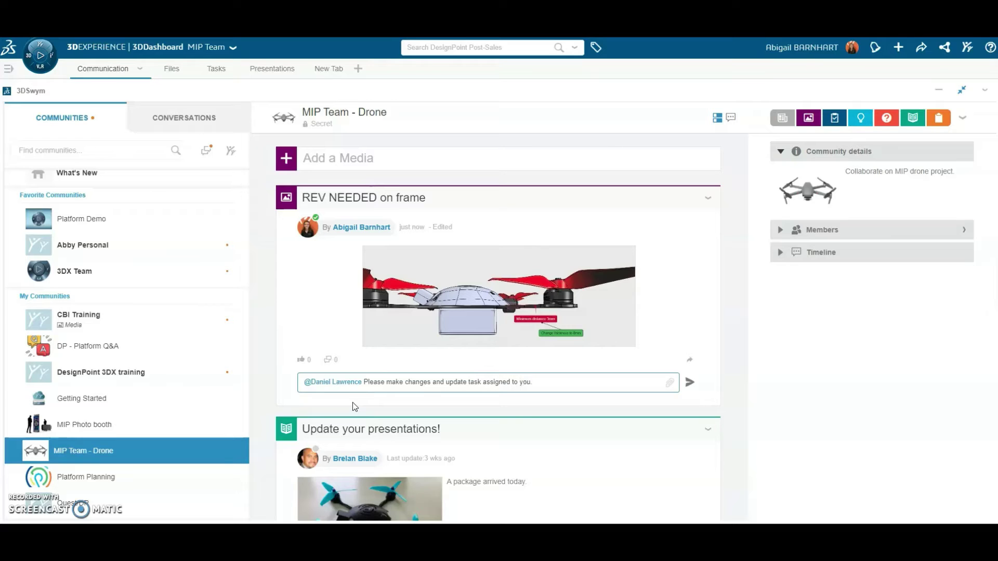
{"action": "key", "text": "Return"}
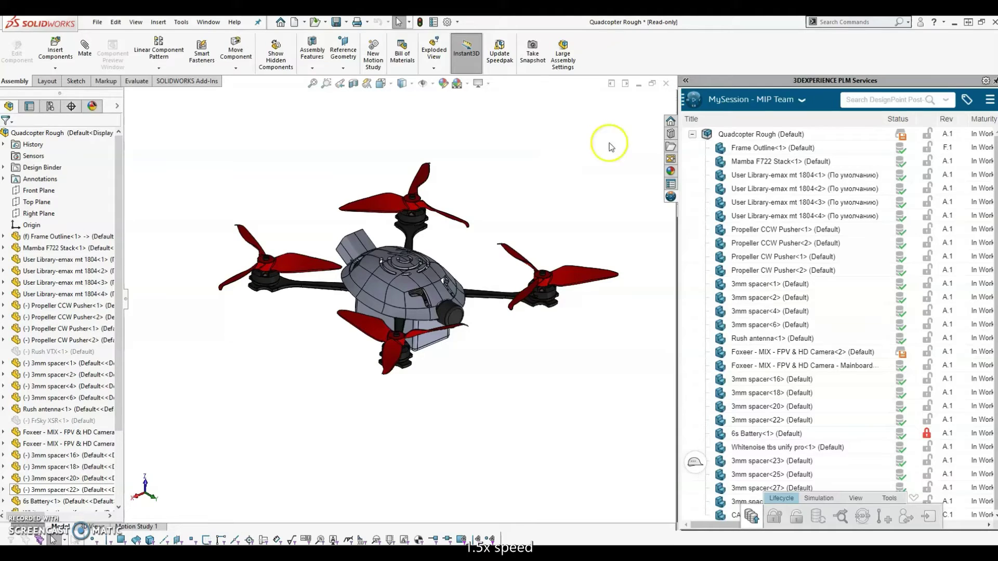
Open the Quadcopter frame revision task in Collaborative Tasks and set its maturity to In Work.
{"action": "left_click", "coordinate": [695, 103]}
{"action": "left_click", "coordinate": [733, 291]}
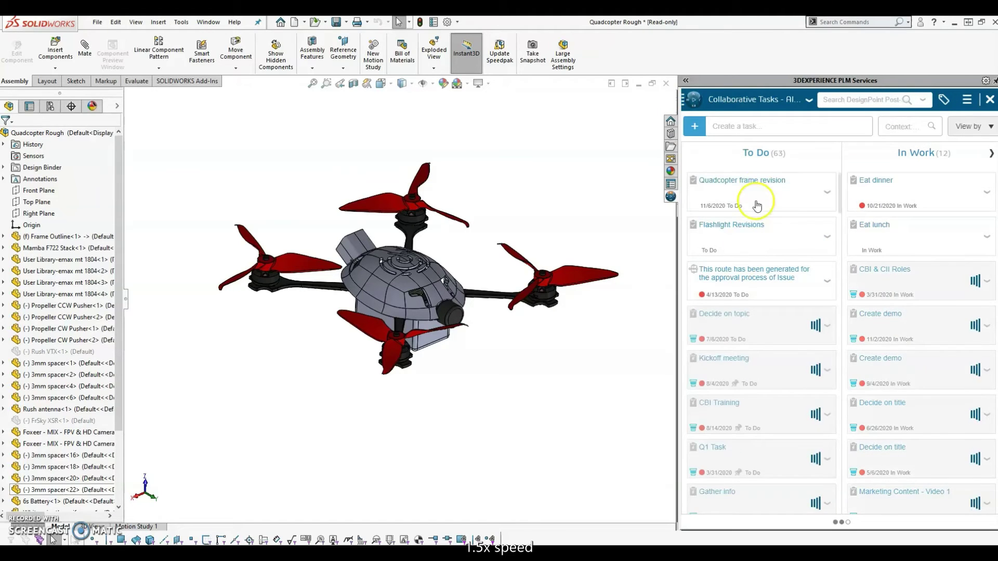
{"action": "left_click", "coordinate": [758, 196]}
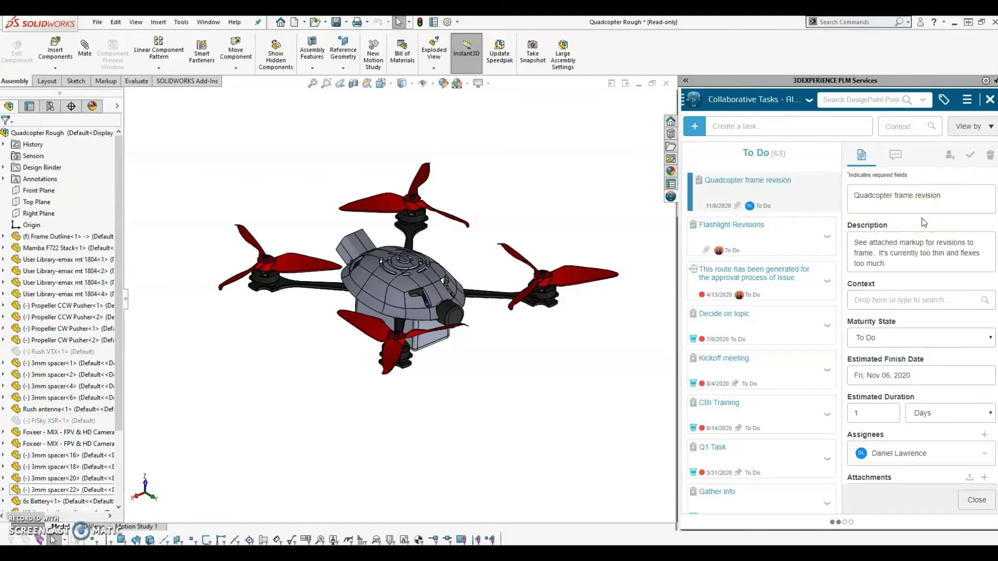
{"action": "scroll", "coordinate": [922, 217], "scroll_direction": "down", "scroll_amount": 1}
{"action": "left_click", "coordinate": [913, 287]}
{"action": "left_click", "coordinate": [892, 335]}
Preview the markup image zoomed in on the minimum distance note, then return to MySession.
{"action": "scroll", "coordinate": [931, 229], "scroll_direction": "down", "scroll_amount": 2}
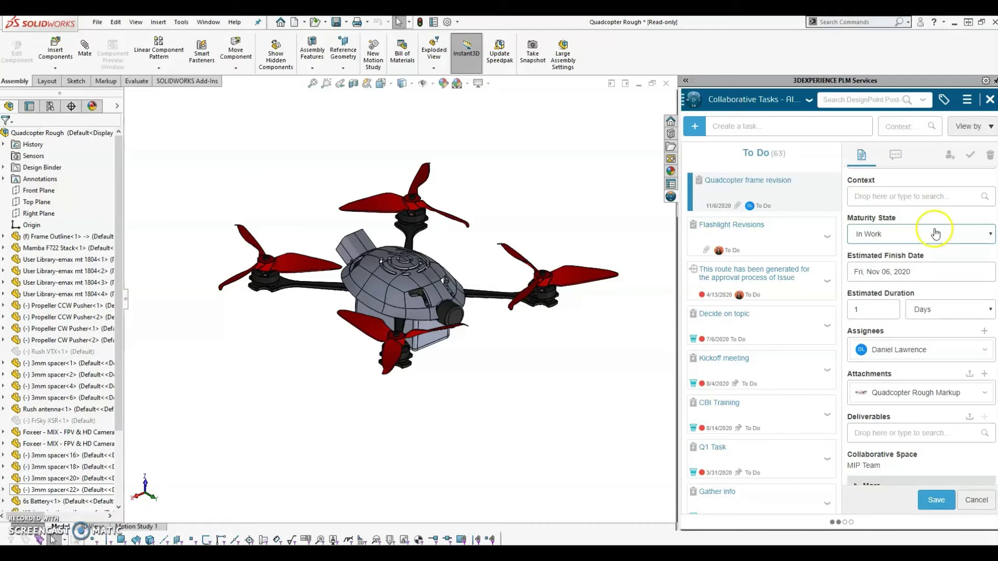
{"action": "left_click", "coordinate": [984, 372]}
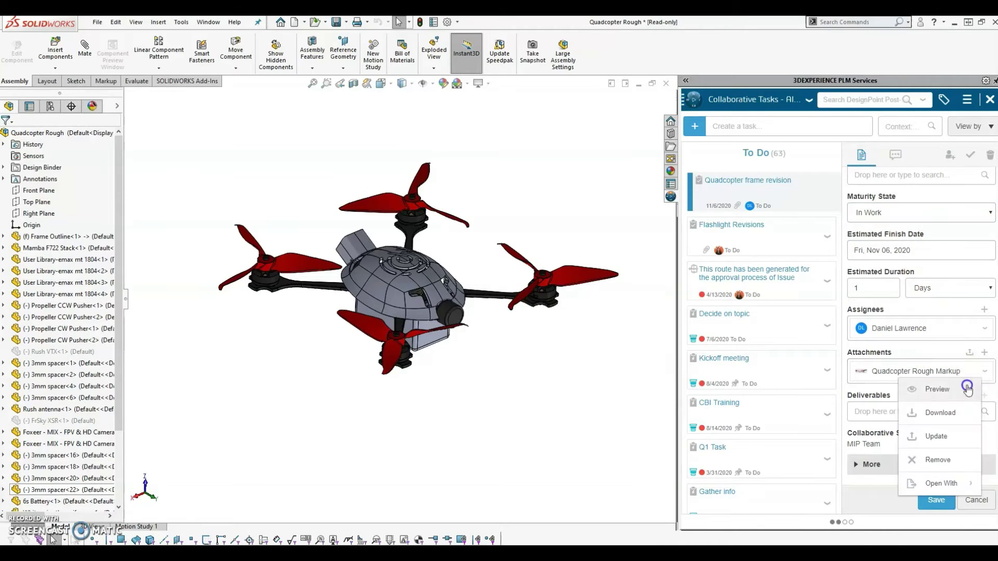
{"action": "left_click", "coordinate": [936, 385]}
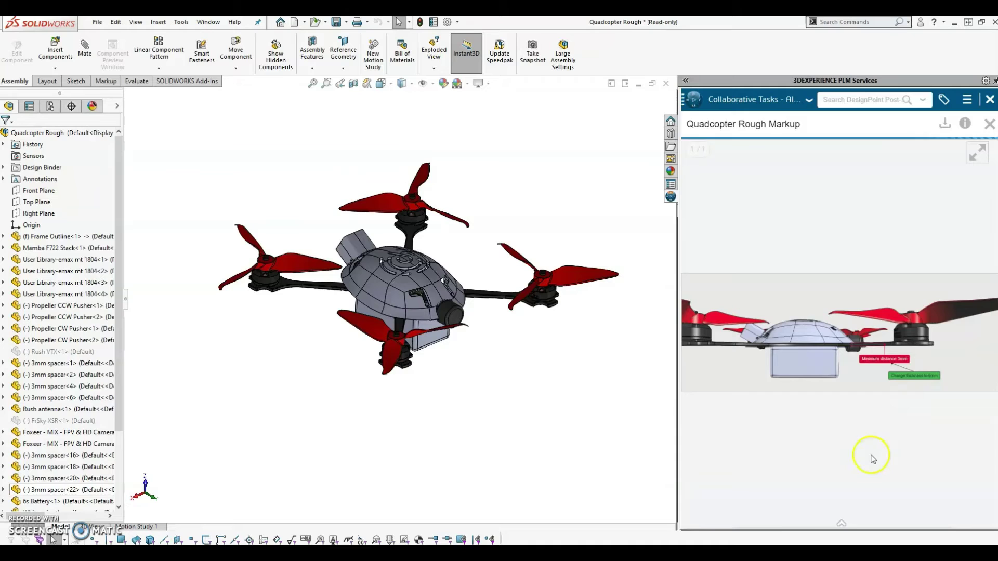
{"action": "left_click", "coordinate": [824, 521]}
{"action": "left_click", "coordinate": [823, 519]}
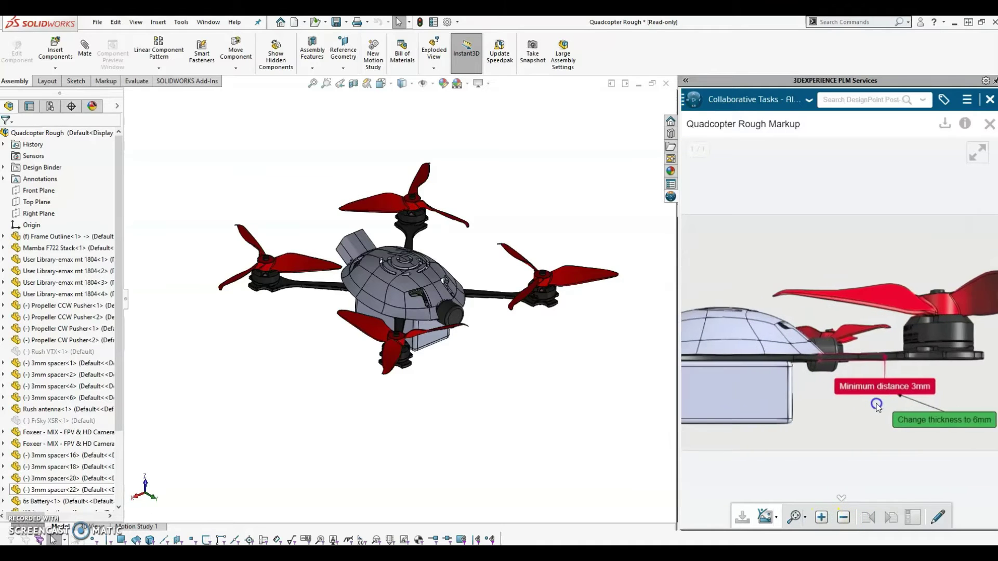
{"action": "left_click", "coordinate": [989, 99]}
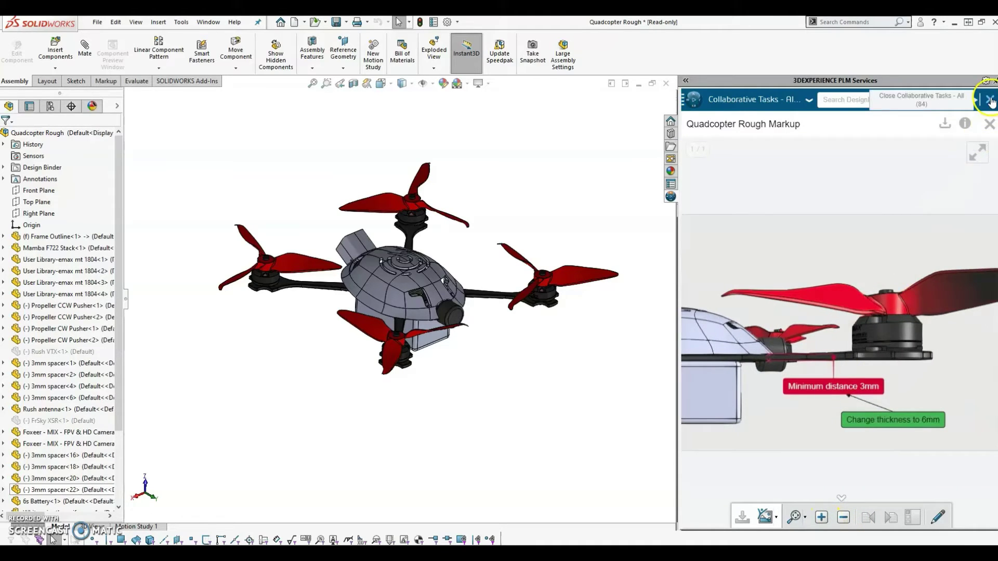
{"action": "left_click", "coordinate": [806, 150]}
Reserve the Quadcopter Rough assembly and Frame Outline, then open the Frame Outline part alone.
{"action": "left_click", "coordinate": [807, 150]}
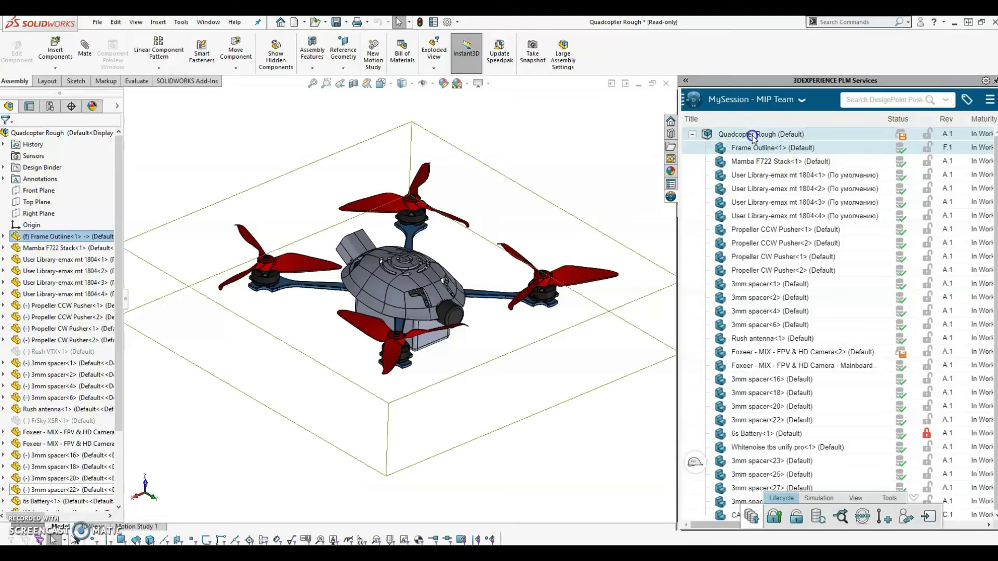
{"action": "right_click", "coordinate": [751, 134]}
{"action": "left_click", "coordinate": [786, 199]}
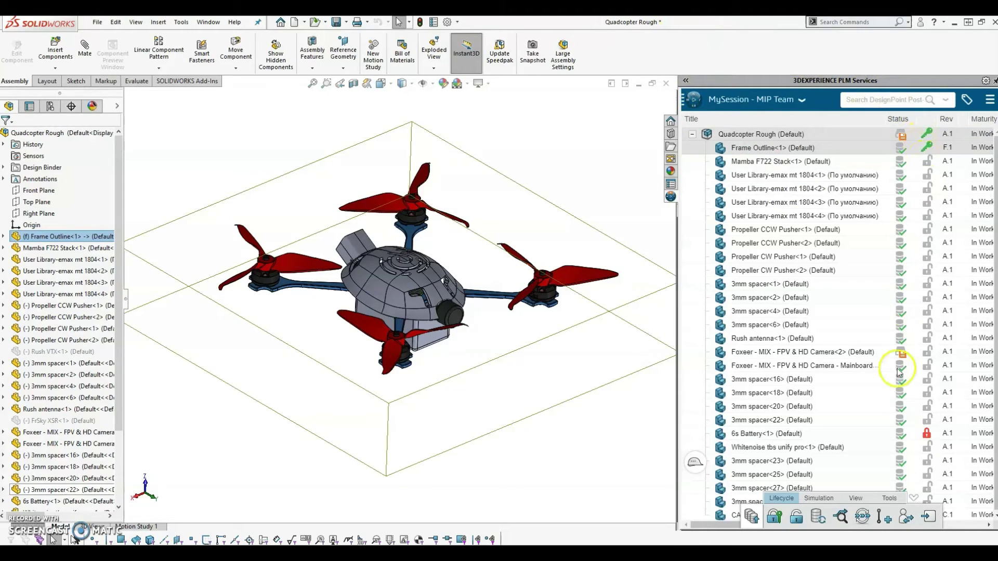
{"action": "right_click", "coordinate": [496, 291]}
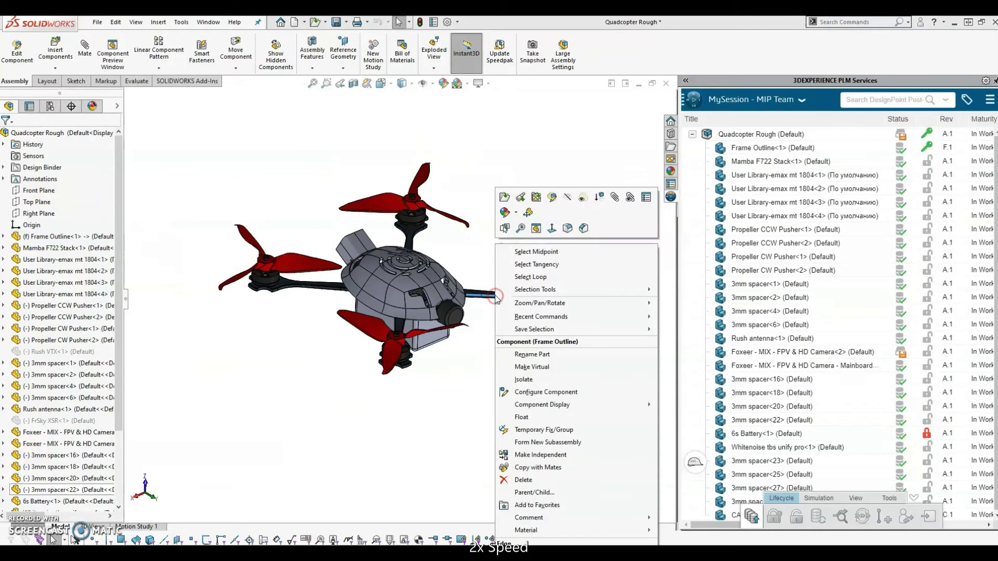
{"action": "left_click", "coordinate": [542, 346]}
Change the Boss-Extrude2 depth to 6 mm and return to the assembly.
{"action": "right_click", "coordinate": [62, 286]}
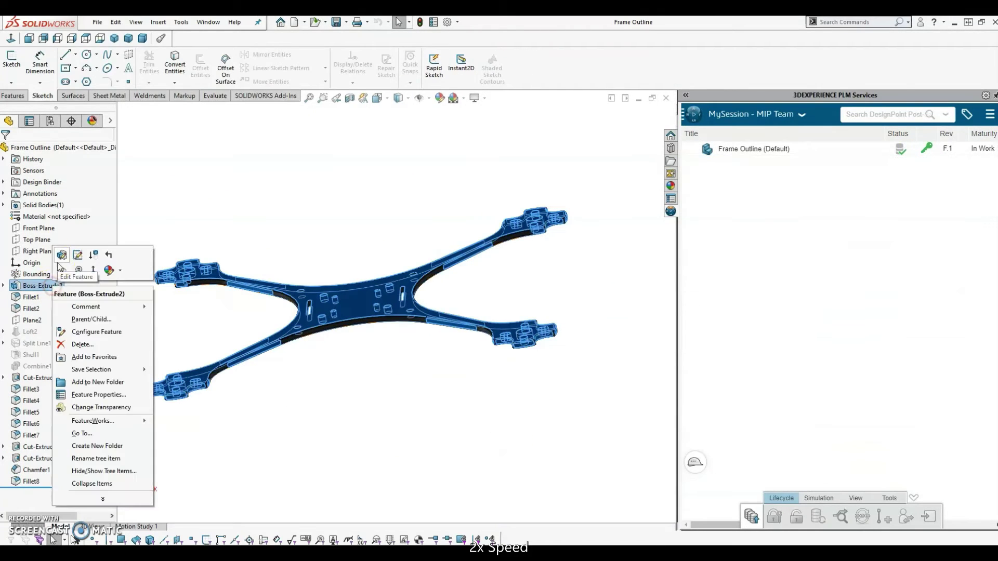
{"action": "left_click", "coordinate": [58, 260]}
{"action": "type", "text": "6"}
{"action": "key", "text": "Return"}
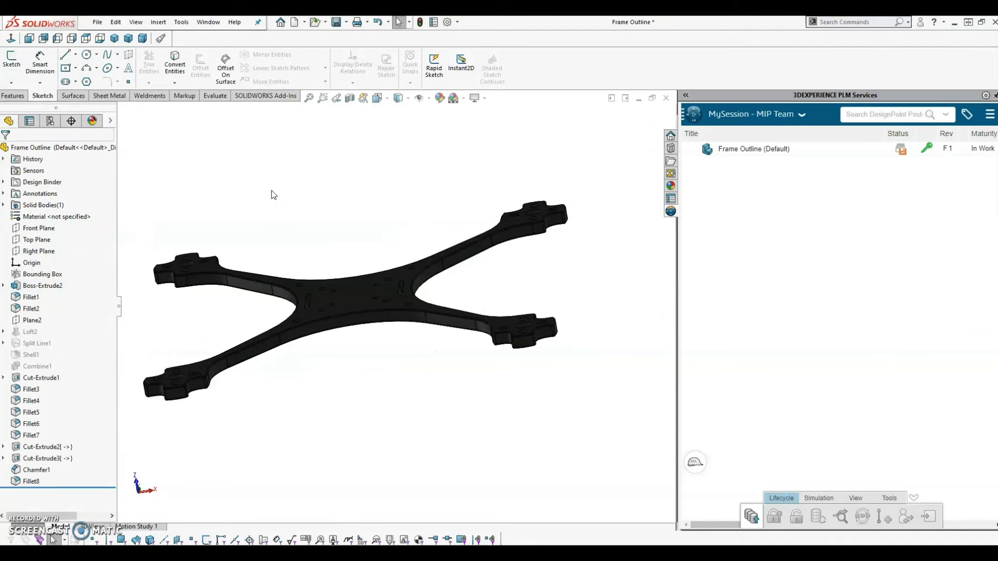
{"action": "key", "text": "ctrl+Tab"}
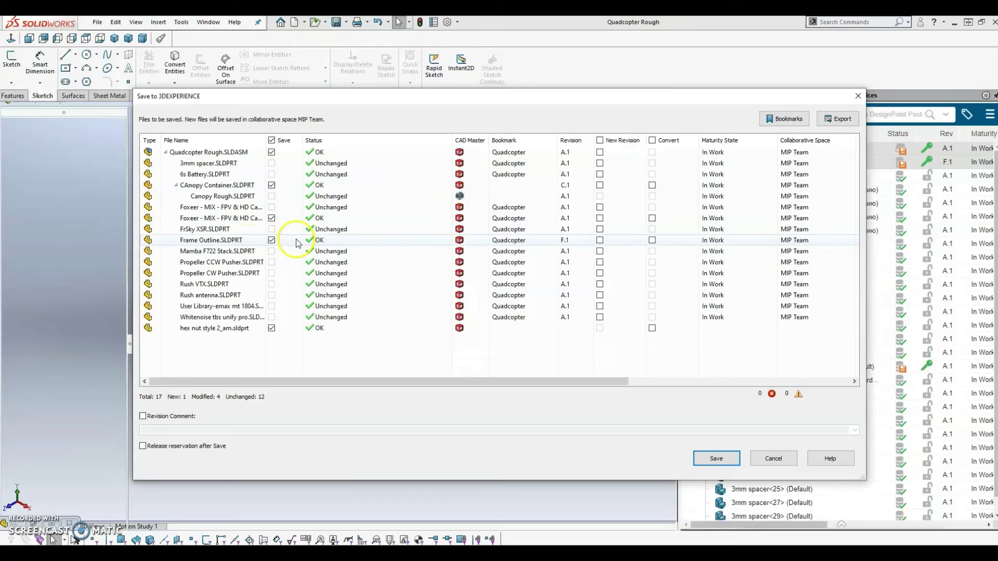
Save with a new Frame Outline revision, a thickness-change comment, and reservations released afterward.
{"action": "left_click", "coordinate": [599, 241]}
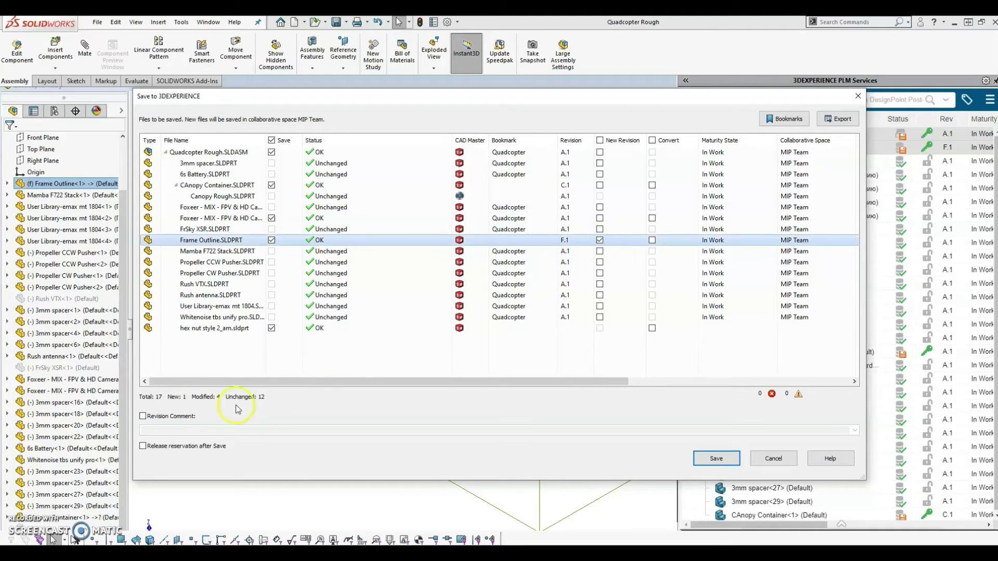
{"action": "left_click", "coordinate": [142, 416]}
{"action": "type", "text": "C"}
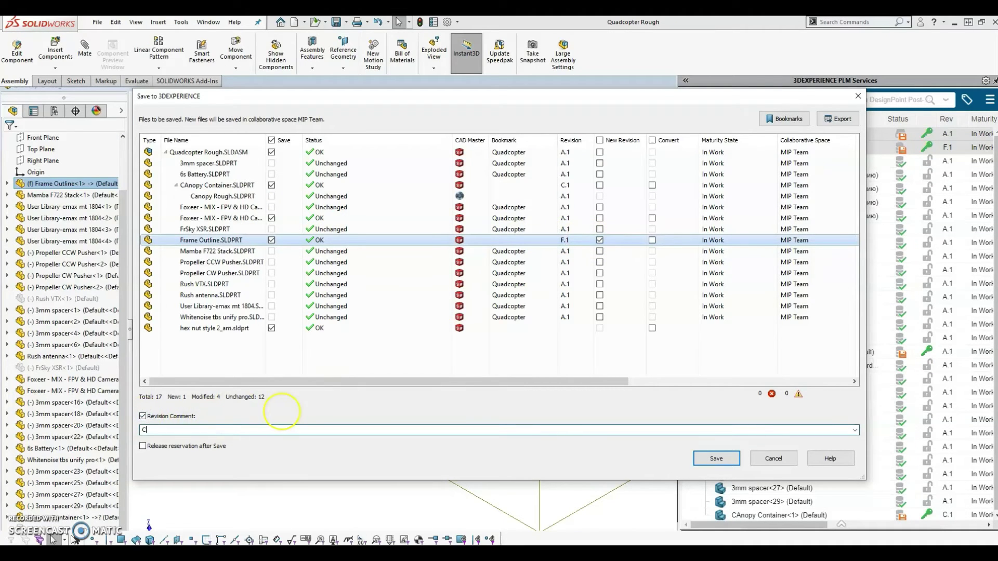
{"action": "type", "text": "anged frame thickness from 3mm to 6mm"}
{"action": "left_click", "coordinate": [143, 447]}
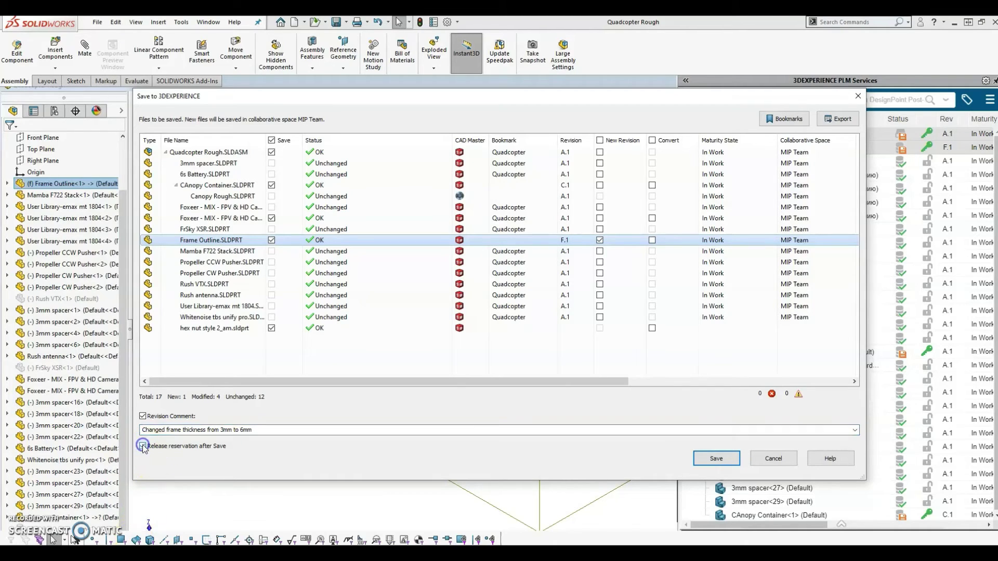
{"action": "left_click", "coordinate": [708, 460]}
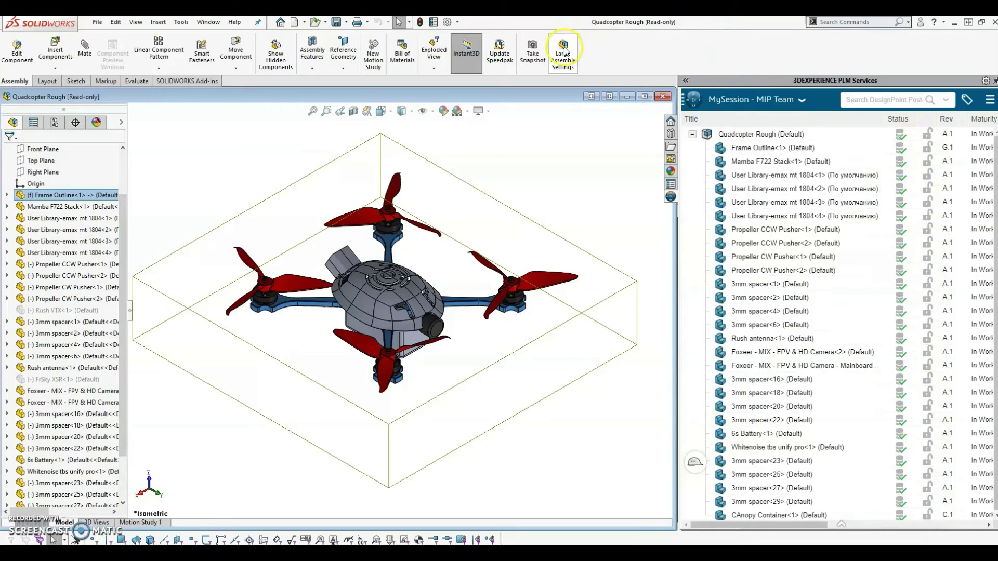
Find and open the Collaborative Tasks app by searching 'task'.
{"action": "left_click", "coordinate": [694, 99]}
{"action": "type", "text": "task"}
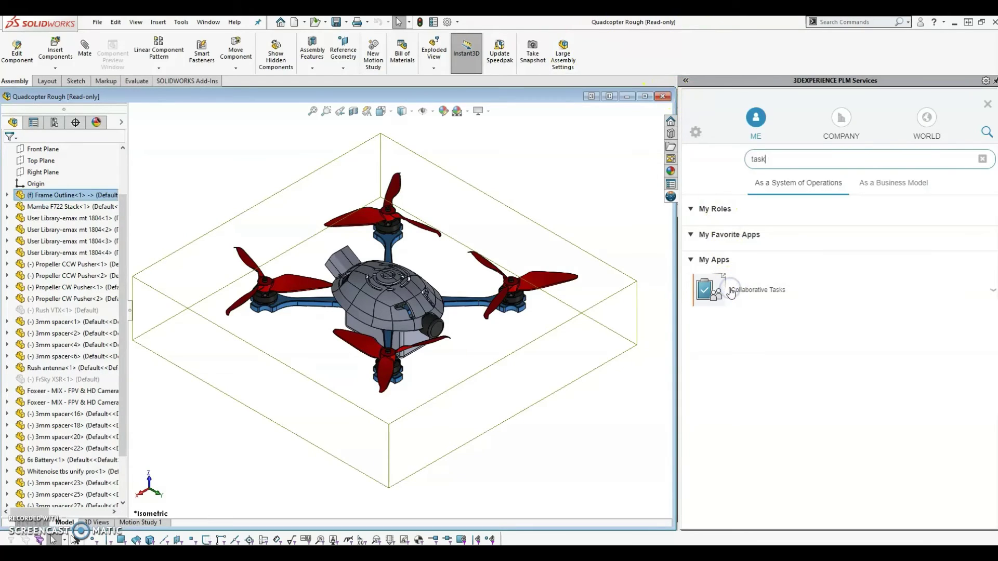
{"action": "left_click", "coordinate": [731, 292]}
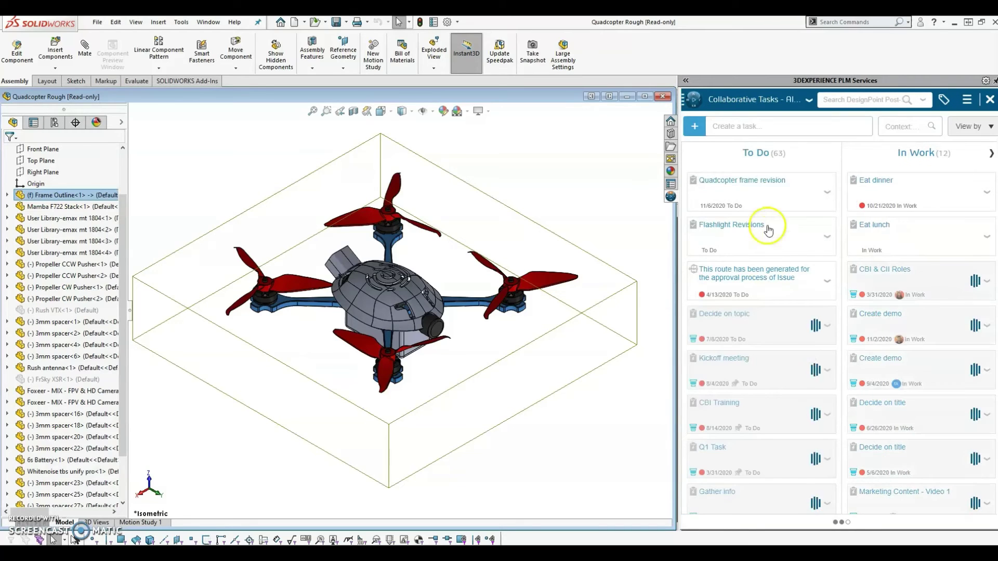
Set the Quadcopter frame revision task's maturity to Completed and save it.
{"action": "left_click", "coordinate": [776, 193]}
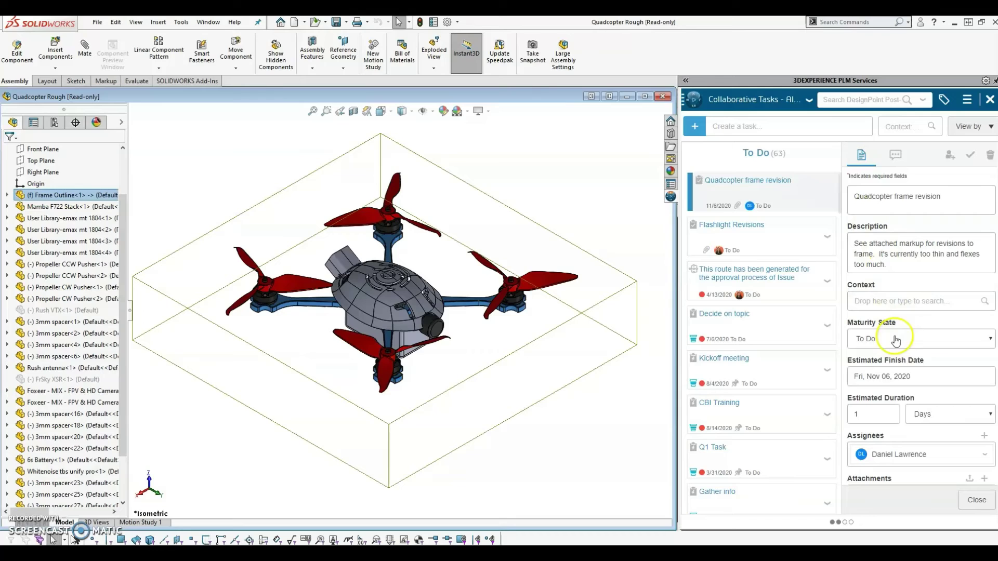
{"action": "left_click", "coordinate": [895, 340]}
{"action": "left_click", "coordinate": [883, 391]}
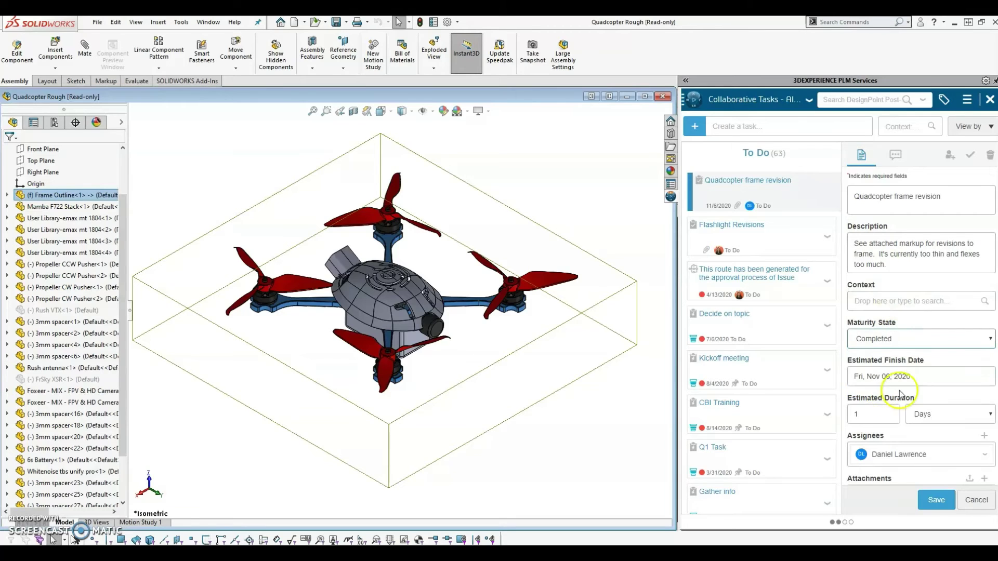
{"action": "scroll", "coordinate": [925, 424], "scroll_direction": "down", "scroll_amount": 5}
{"action": "left_click", "coordinate": [929, 501]}
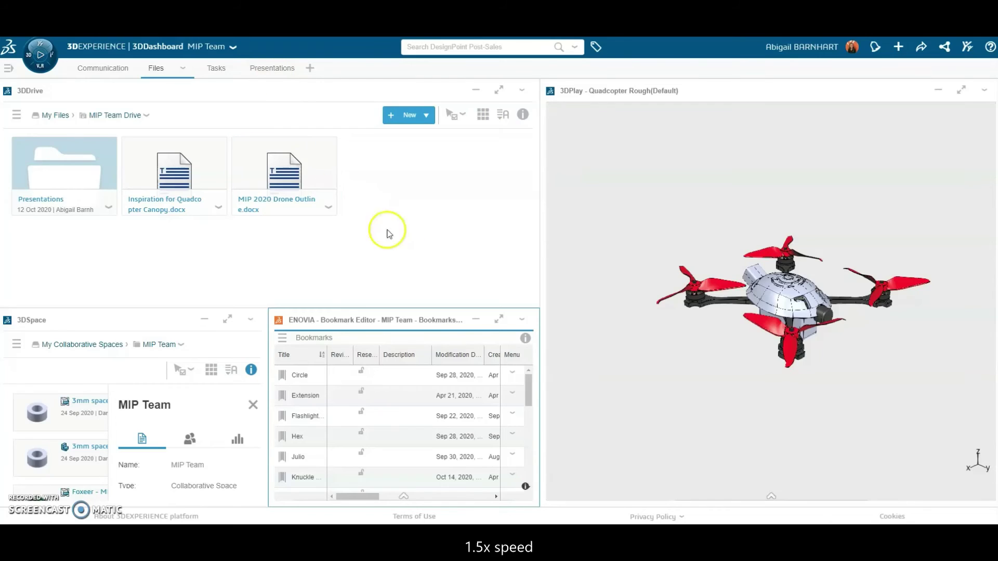
Maximize the Bookmark Editor, open the Quadcopter bookmark, and select all its objects.
{"action": "left_click", "coordinate": [499, 319]}
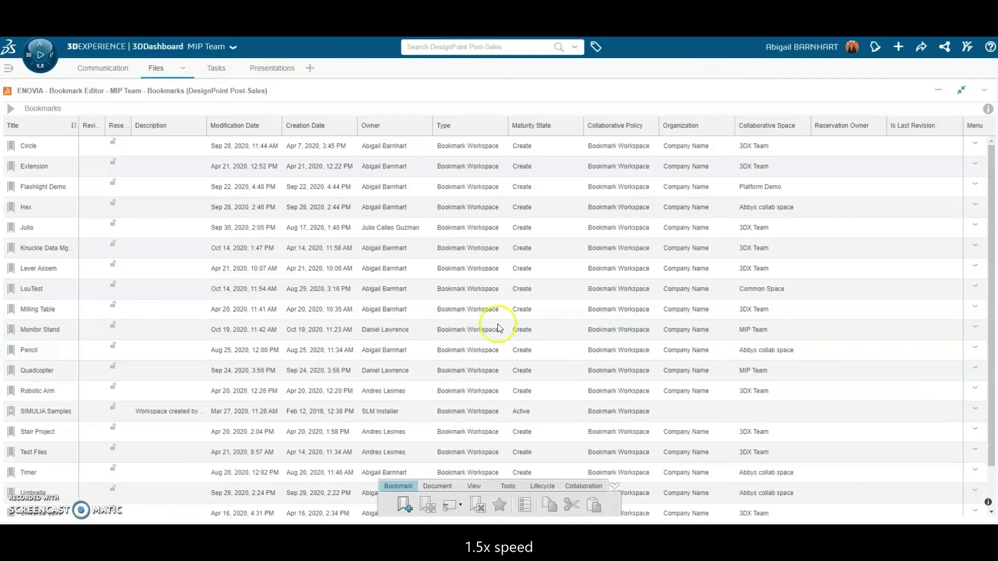
{"action": "double_click", "coordinate": [49, 373]}
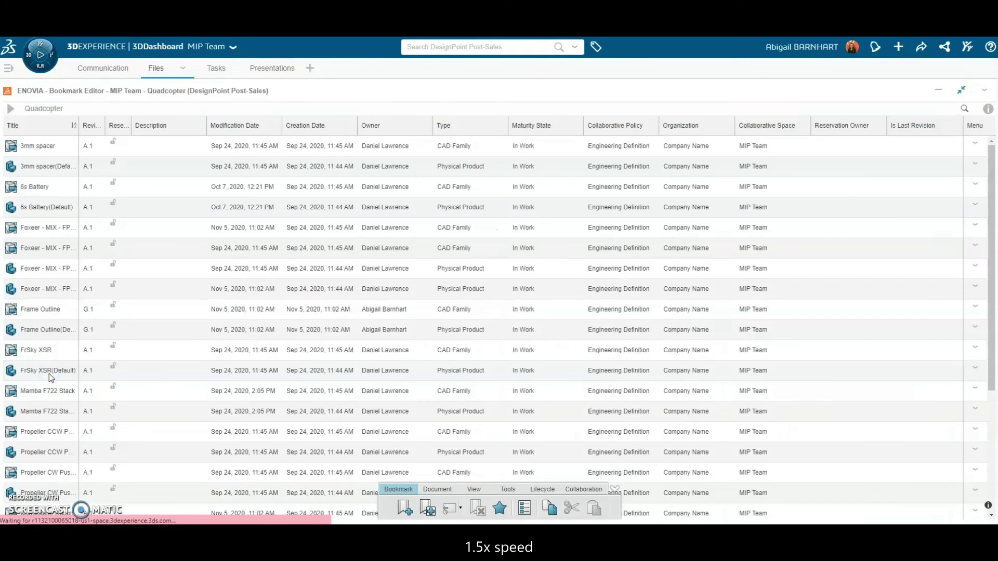
{"action": "left_click", "coordinate": [52, 336]}
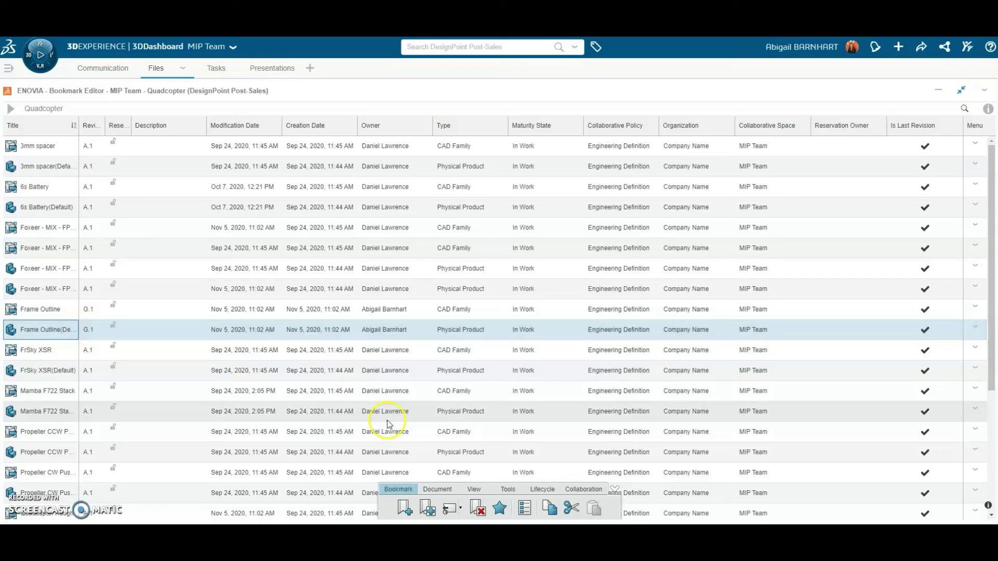
{"action": "left_click", "coordinate": [472, 490]}
{"action": "left_click", "coordinate": [467, 508]}
Change Maturity for the selected objects, choosing Released as the target state.
{"action": "left_click", "coordinate": [543, 490]}
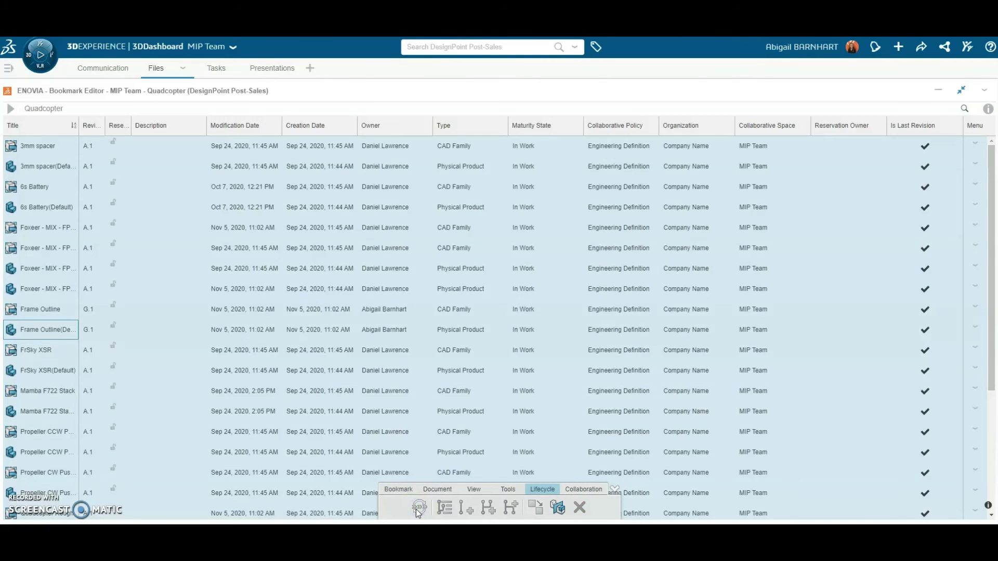
{"action": "left_click", "coordinate": [377, 510]}
{"action": "left_click", "coordinate": [404, 259]}
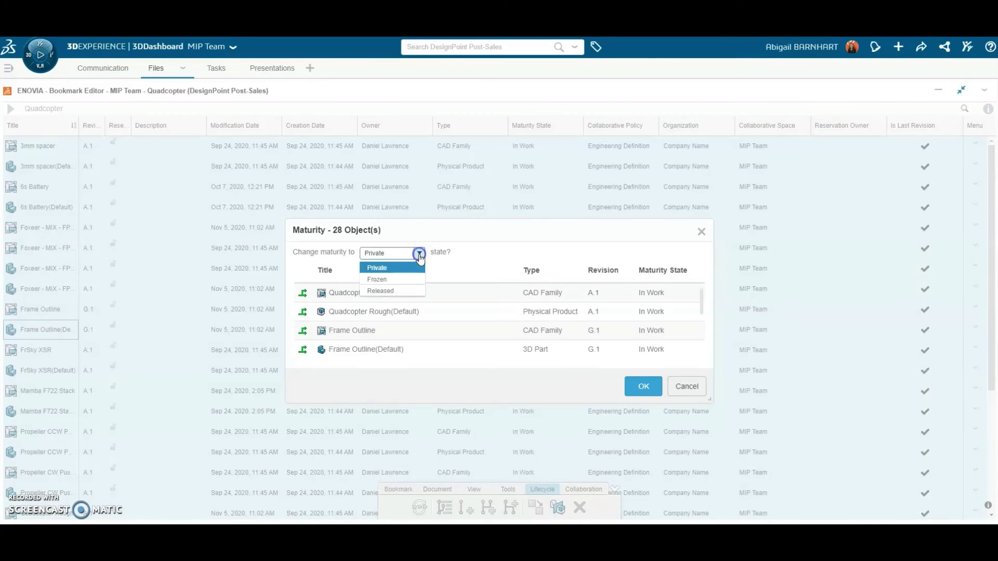
{"action": "left_click", "coordinate": [400, 293]}
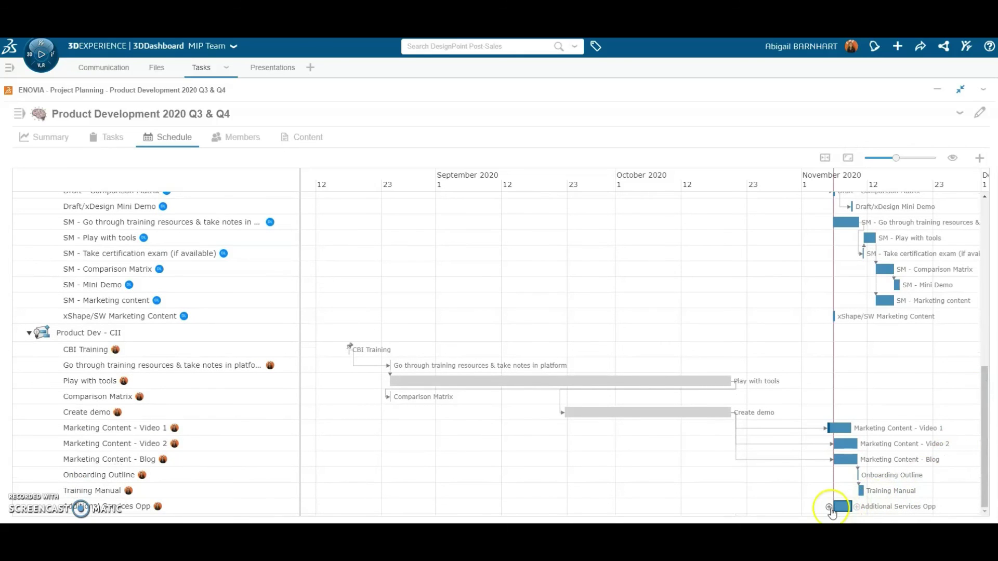
Add a dependency so Additional Services Opp starts after Training Manual finishes.
{"action": "mouse_move", "coordinate": [869, 492]}
{"action": "left_mouse_down"}
{"action": "mouse_move", "coordinate": [816, 503]}
{"action": "mouse_move", "coordinate": [870, 511]}
{"action": "left_mouse_up"}
{"action": "left_click", "coordinate": [867, 507]}
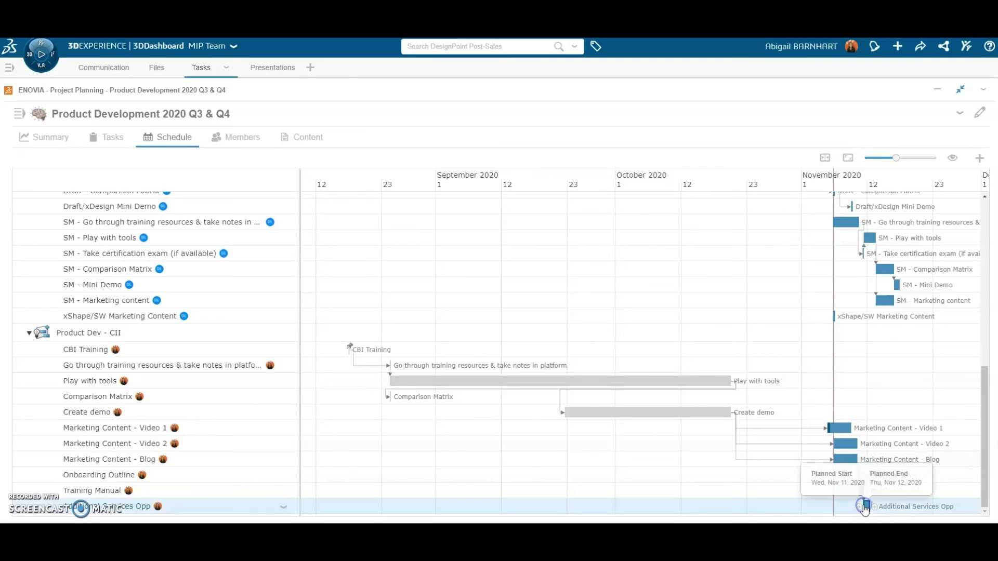
{"action": "left_click_drag", "start_coordinate": [739, 489], "coordinate": [582, 481]}
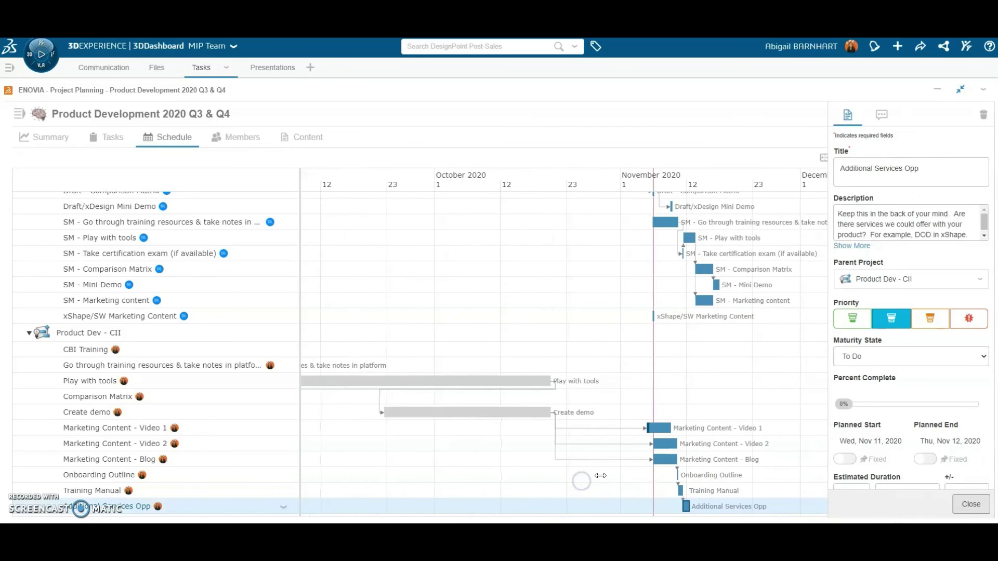
Set Training Manual's Estimated Duration to 3 Days and save, ending Fri, Nov 13, 2020.
{"action": "left_click", "coordinate": [677, 491]}
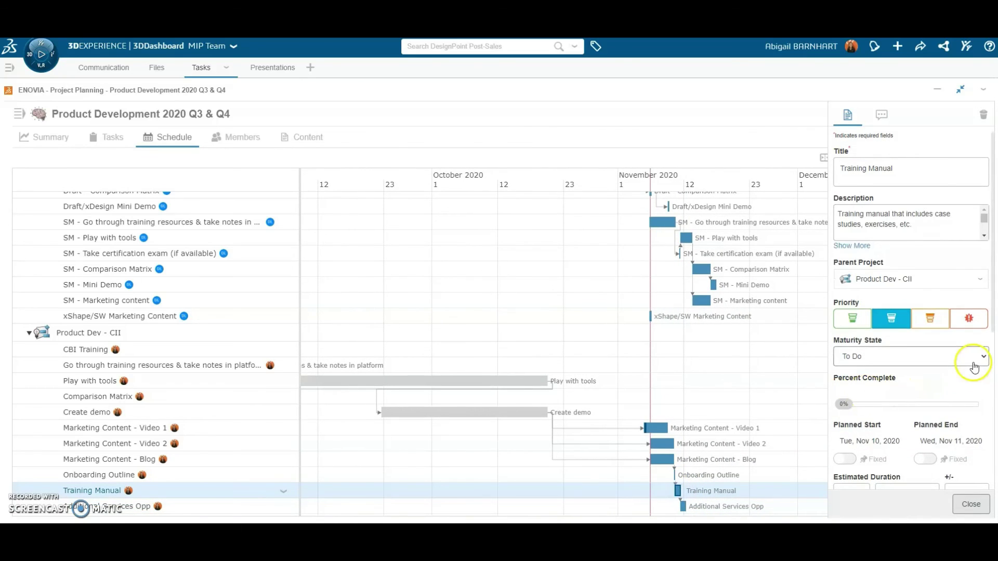
{"action": "scroll", "coordinate": [974, 364], "scroll_direction": "down", "scroll_amount": 2}
{"action": "left_click_drag", "start_coordinate": [866, 390], "coordinate": [827, 396]}
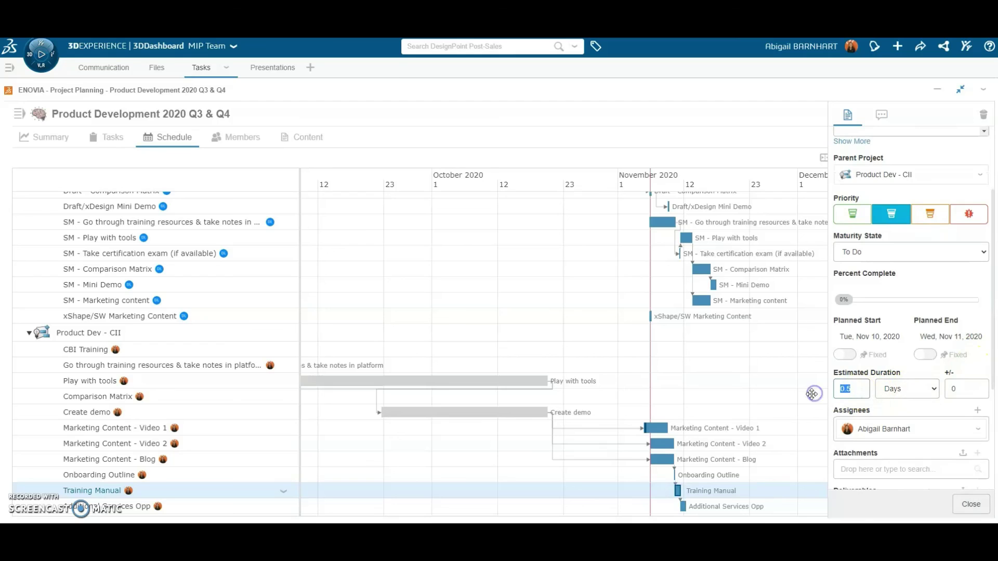
{"action": "type", "text": "3"}
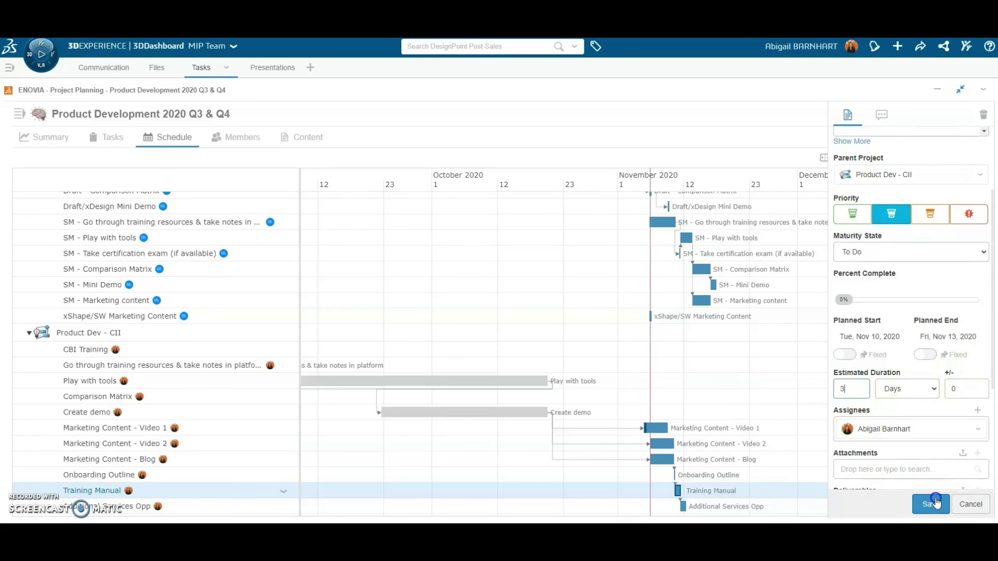
{"action": "left_click", "coordinate": [930, 504]}
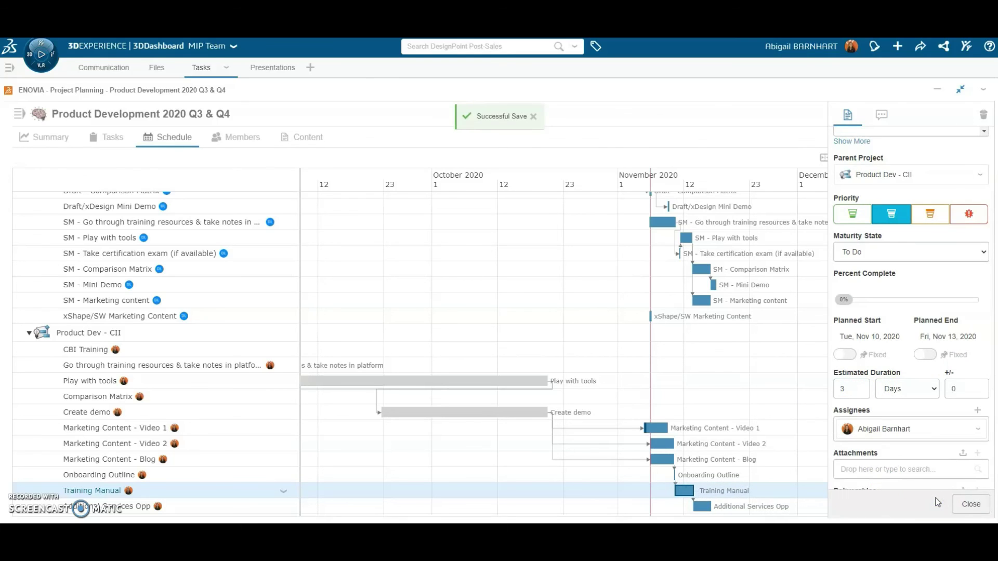